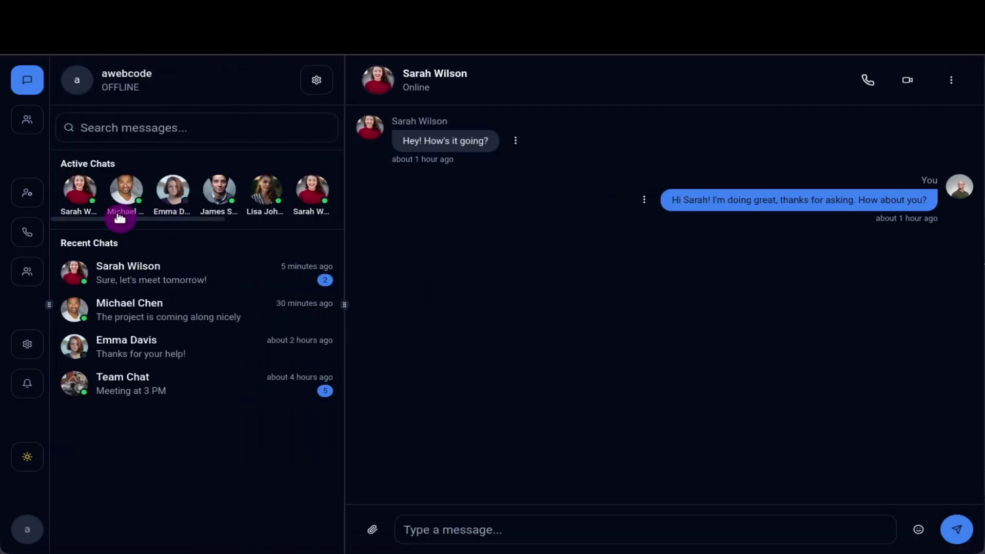
# Test collapsing and restoring the chat list panel and navigation rail in Linky.
pyautogui.moveTo(46, 306); pyautogui.dragTo(175, 306)
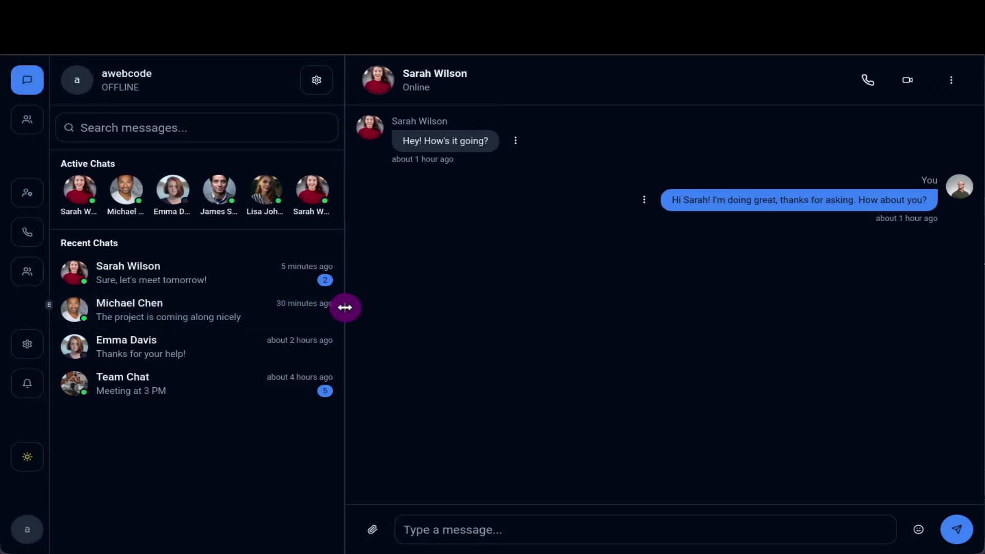
pyautogui.moveTo(345, 308)
pyautogui.mouseDown()
pyautogui.moveTo(1, 287)
pyautogui.moveTo(346, 308)
pyautogui.mouseUp()
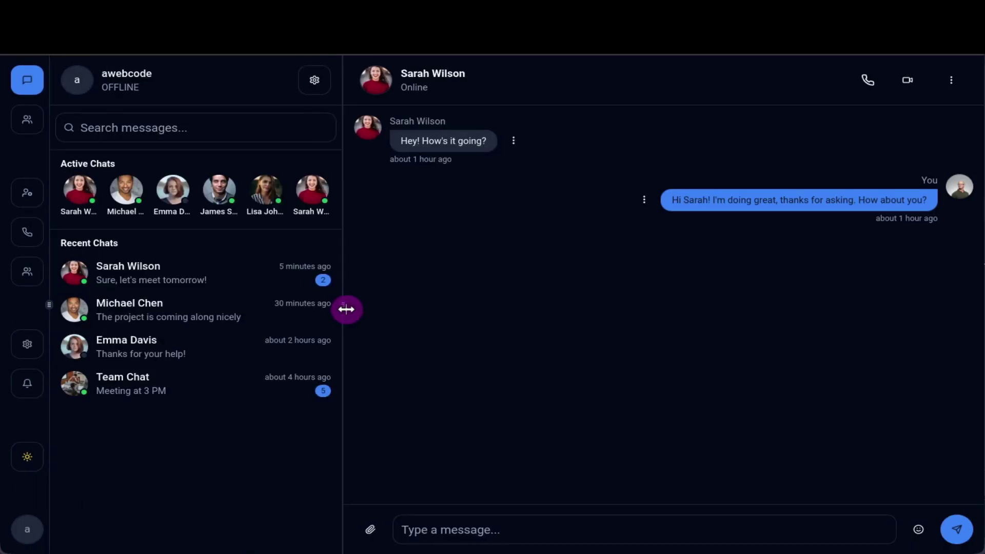
pyautogui.moveTo(49, 304)
pyautogui.mouseDown()
pyautogui.moveTo(6, 305)
pyautogui.moveTo(69, 307)
pyautogui.mouseUp()
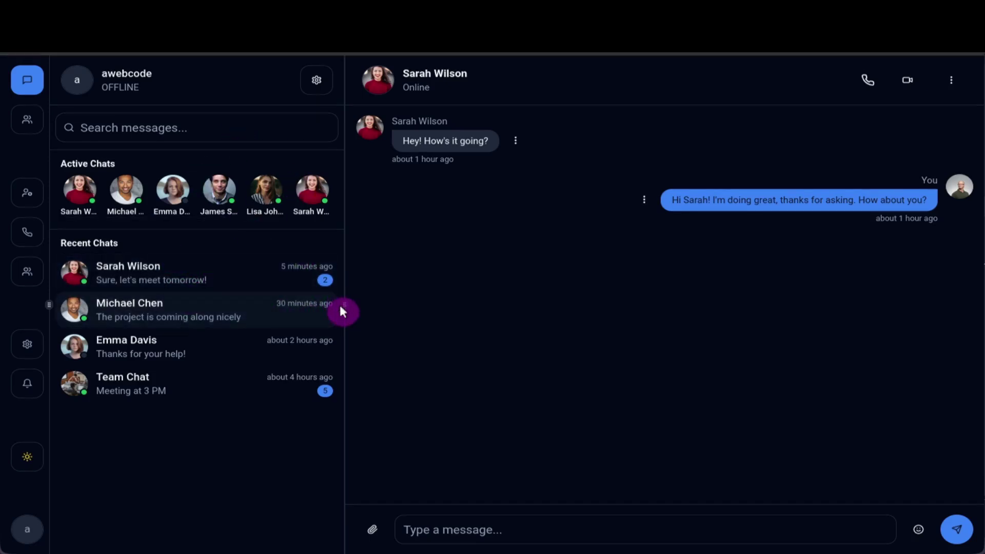
pyautogui.moveTo(348, 304)
pyautogui.mouseDown()
pyautogui.moveTo(23, 295)
pyautogui.moveTo(345, 304)
pyautogui.mouseUp()
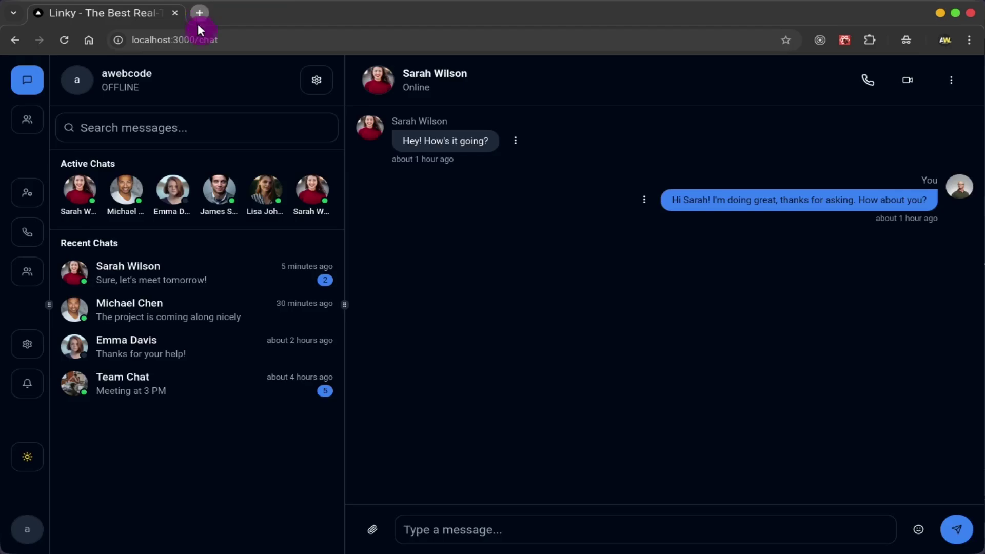
# Search Google for 'shadcn ui' in a new tab and open the ui.shadcn.com docs.
pyautogui.click(198, 16)
pyautogui.write('shad')
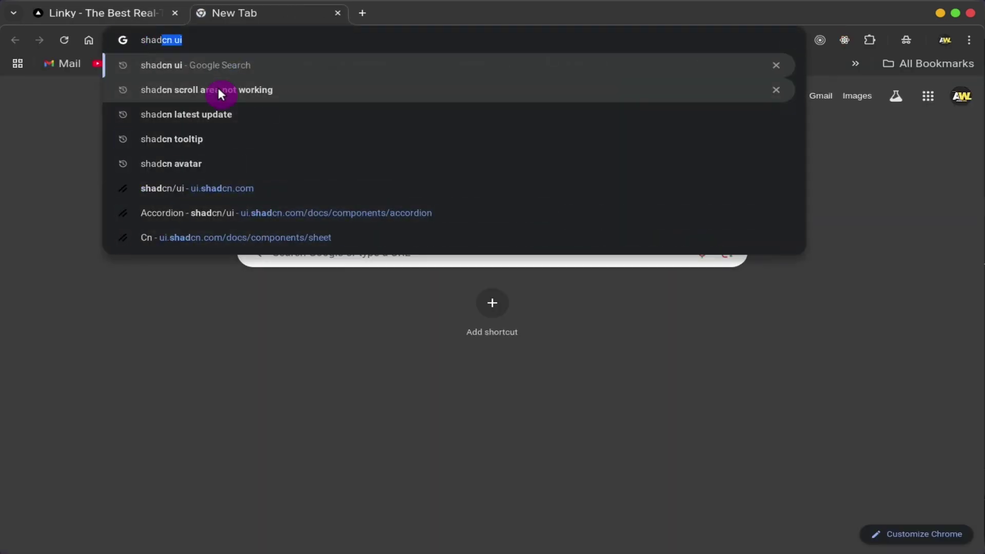
pyautogui.press('Return')
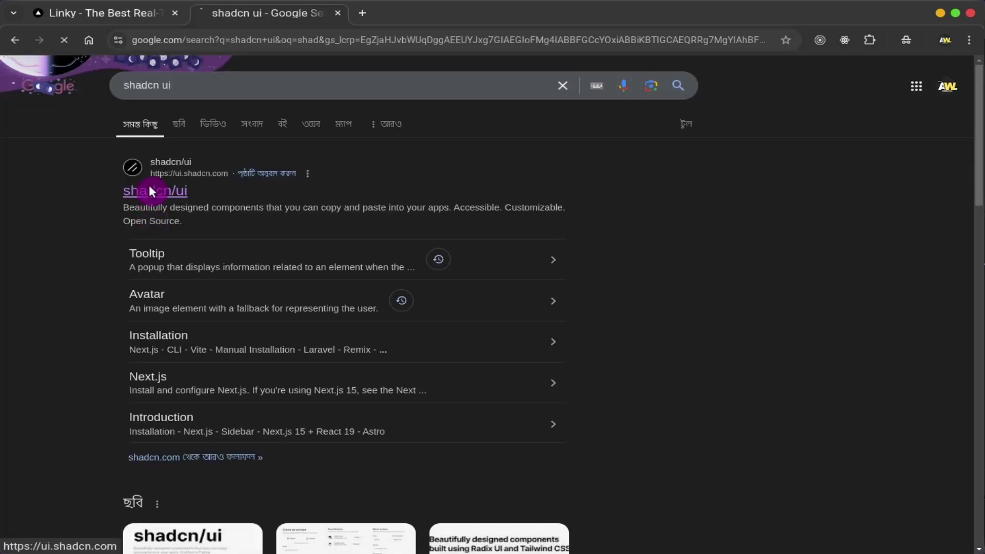
pyautogui.click(149, 186)
pyautogui.click(34, 220)
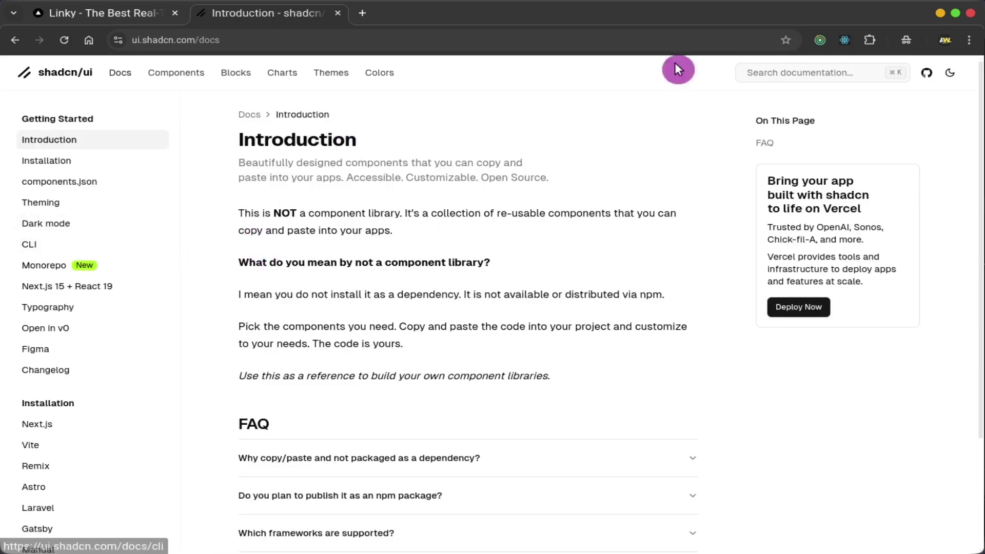
pyautogui.click(819, 72)
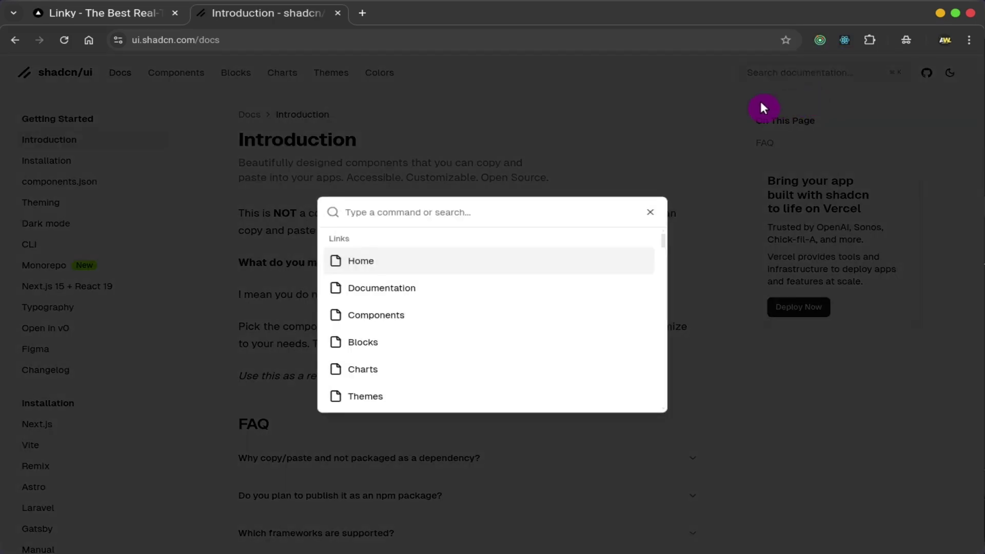
pyautogui.write('res')
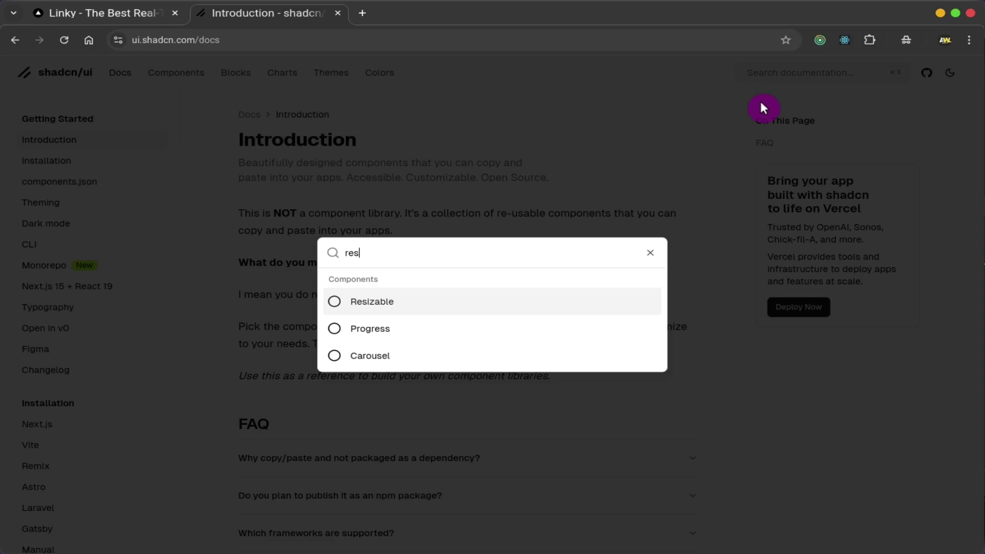
# Open the Resizable page, drag the demo's panels One and Two, and view its code.
pyautogui.click(396, 306)
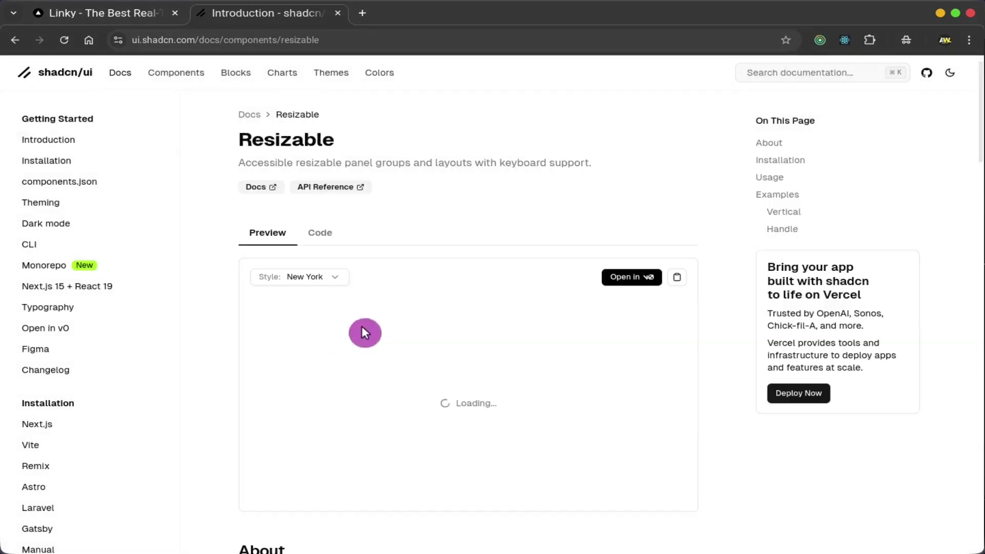
pyautogui.scroll(-2, 312, 310)
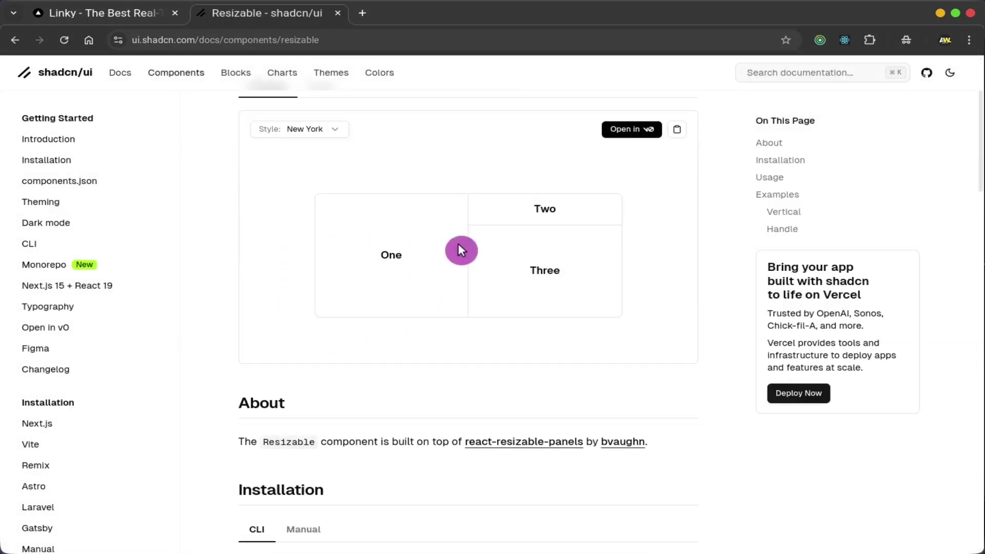
pyautogui.moveTo(468, 243); pyautogui.dragTo(425, 247)
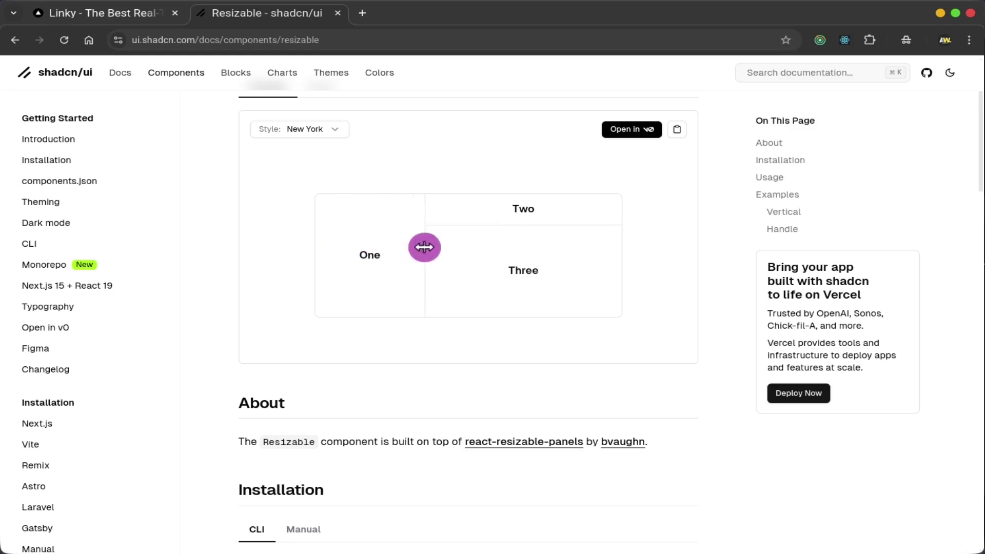
pyautogui.moveTo(472, 224)
pyautogui.mouseDown()
pyautogui.moveTo(429, 228)
pyautogui.moveTo(492, 231)
pyautogui.moveTo(356, 238)
pyautogui.mouseUp()
pyautogui.scroll(2, 323, 209)
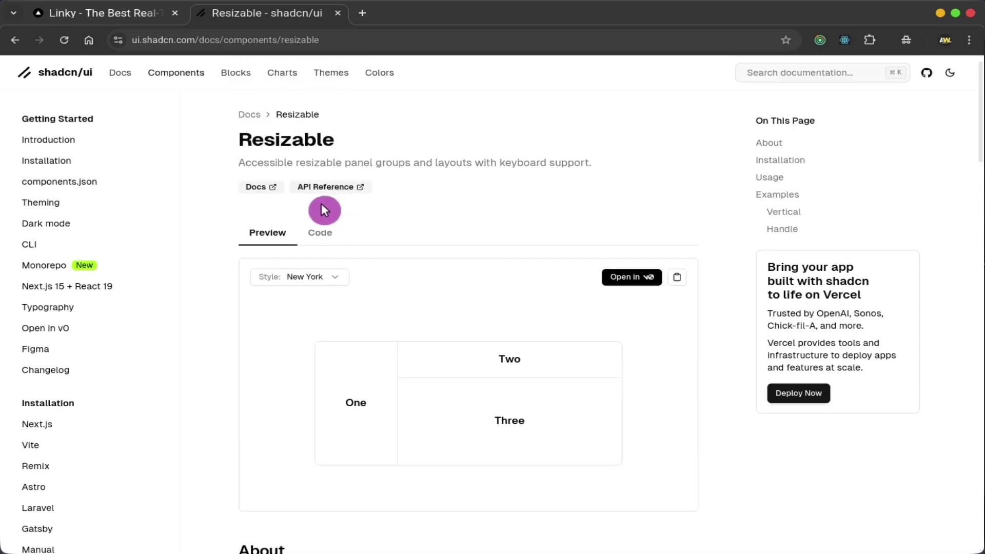
pyautogui.click(322, 239)
pyautogui.scroll(-5, 360, 343)
pyautogui.scroll(-2, 352, 334)
pyautogui.scroll(3, 313, 247)
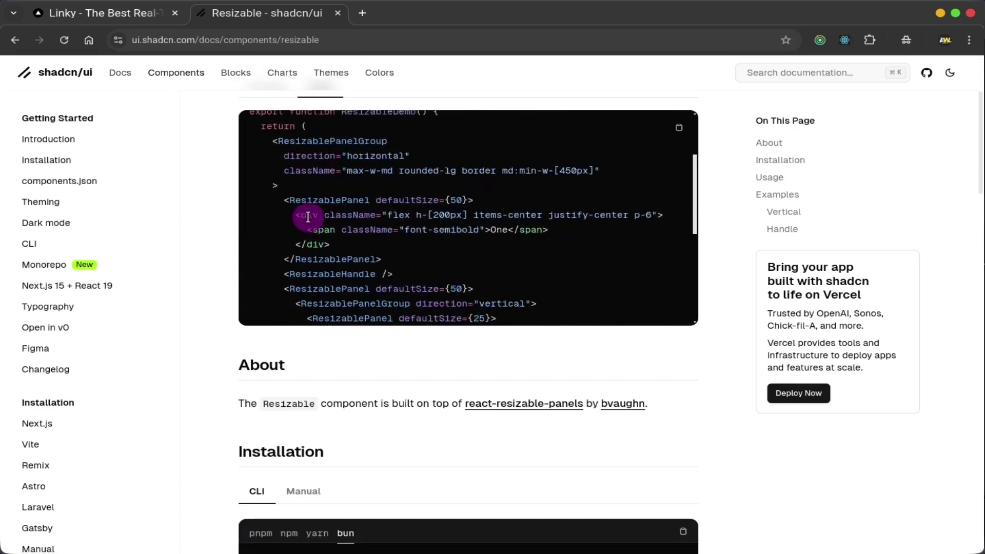
pyautogui.scroll(2, 308, 217)
pyautogui.click(269, 234)
pyautogui.scroll(-2, 346, 359)
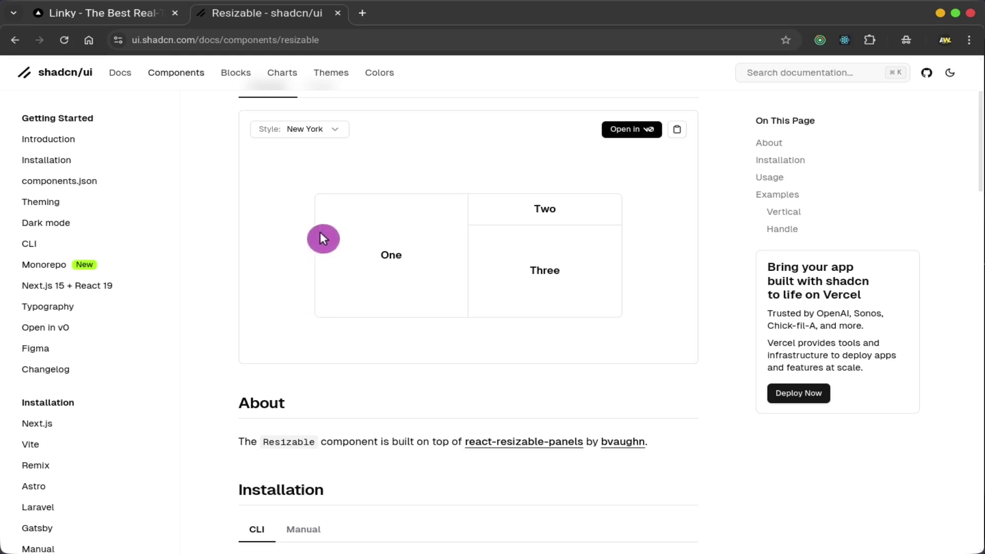
pyautogui.scroll(1, 327, 254)
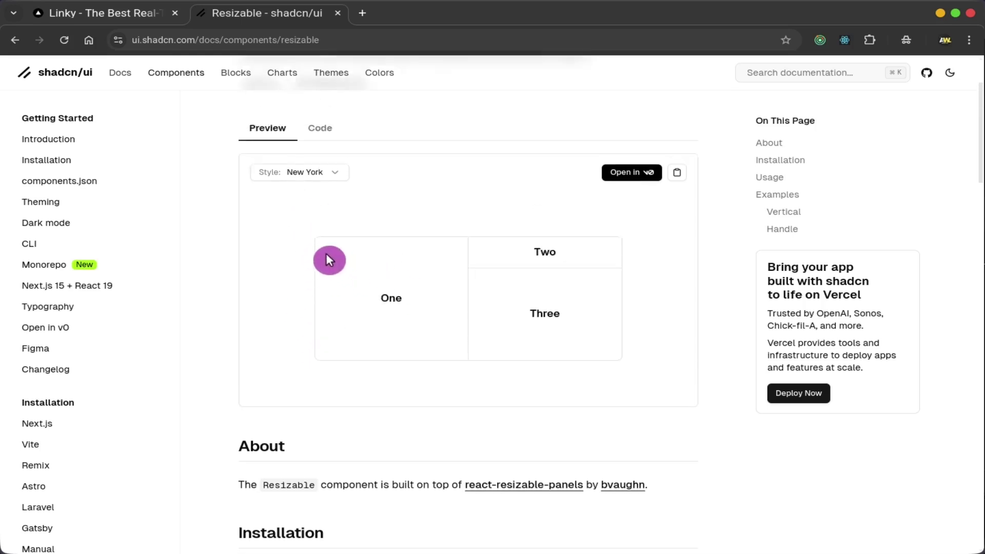
pyautogui.scroll(1, 319, 192)
pyautogui.scroll(-3, 292, 304)
pyautogui.scroll(1, 273, 297)
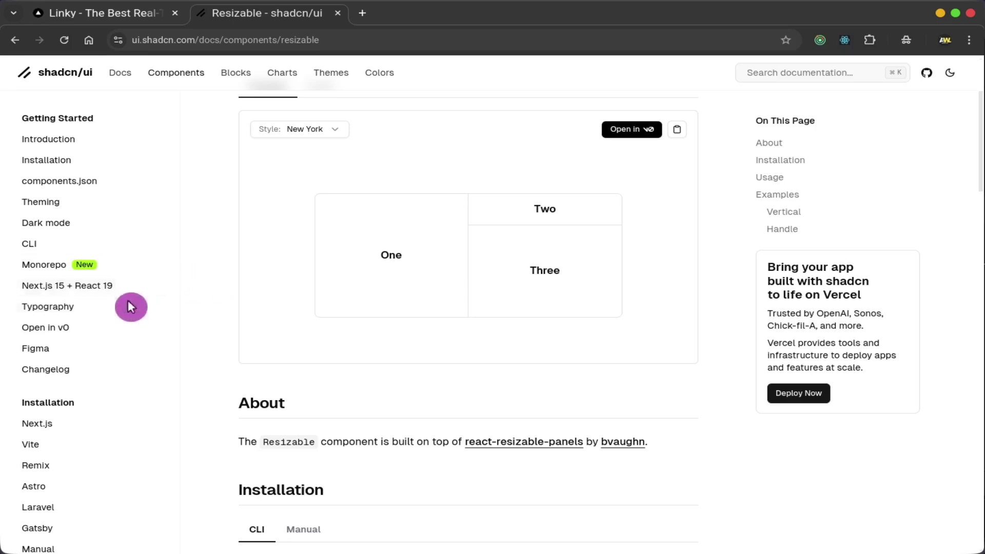
pyautogui.scroll(-2, 115, 323)
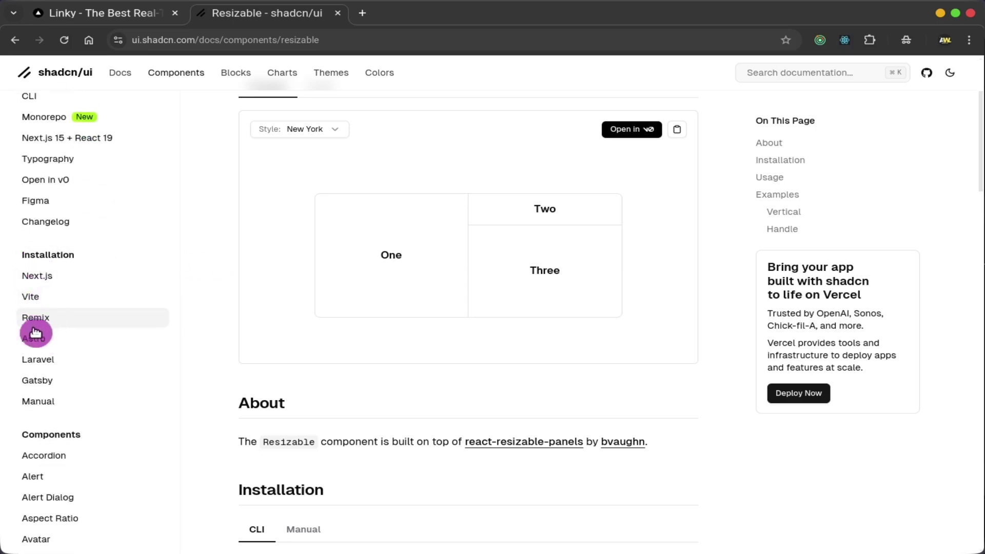
pyautogui.scroll(-2, 400, 273)
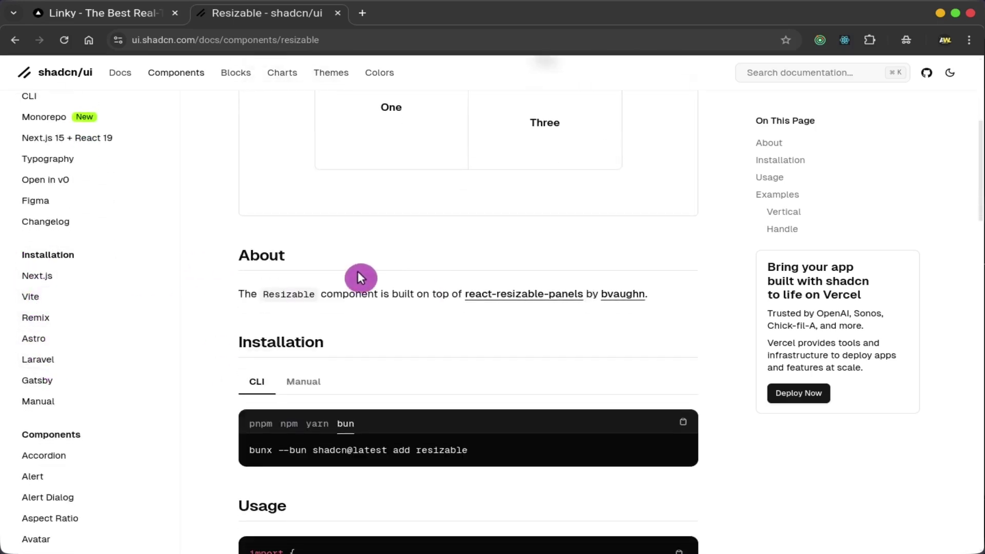
pyautogui.scroll(-2, 393, 339)
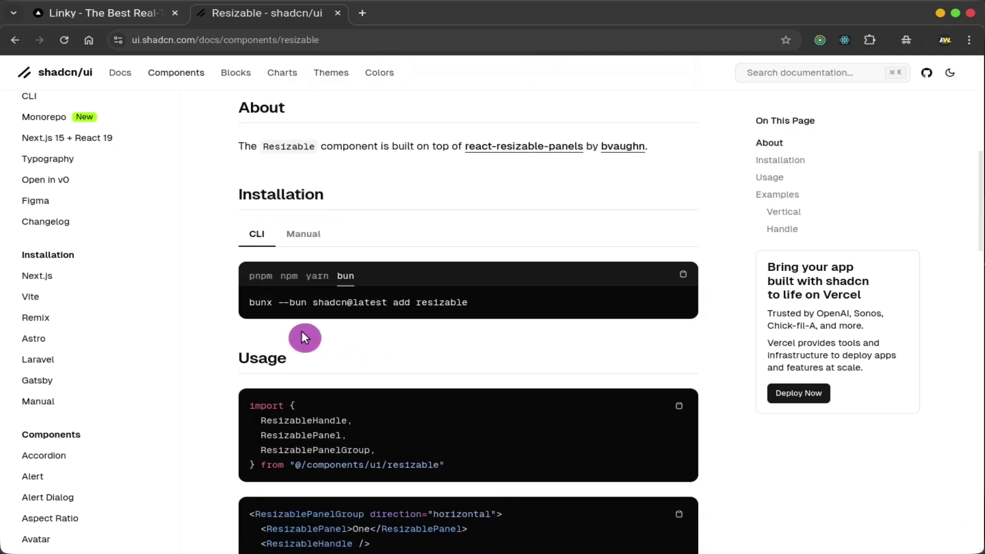
pyautogui.scroll(-2, 302, 332)
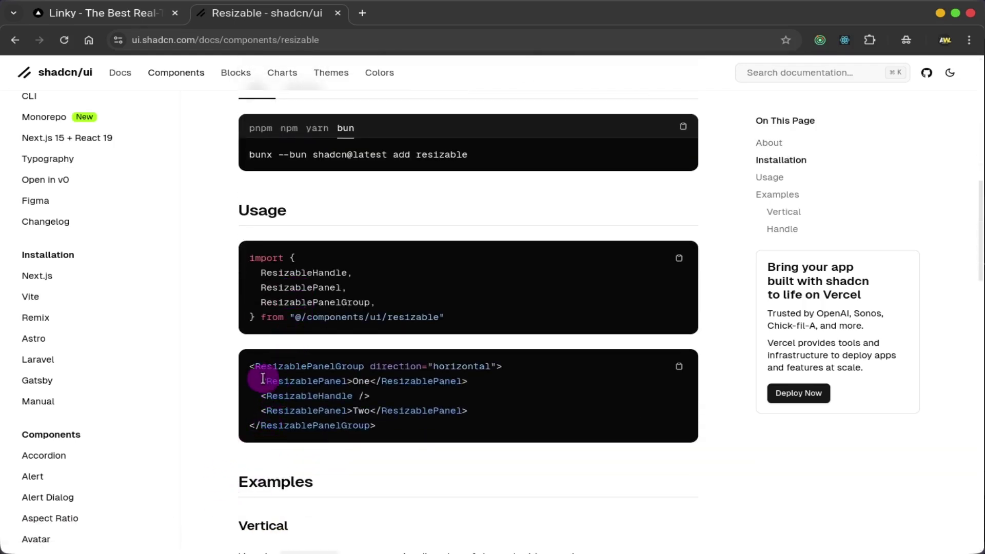
# Drag the Header and Sidebar demo panels and select the ResizableHandle withHandle code line.
pyautogui.moveTo(257, 367); pyautogui.dragTo(593, 373)
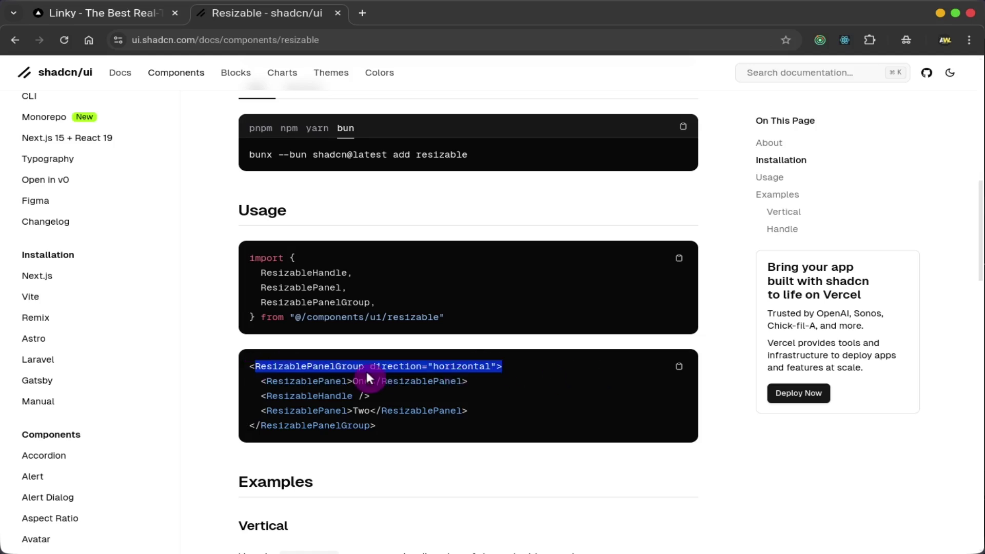
pyautogui.scroll(-3, 394, 370)
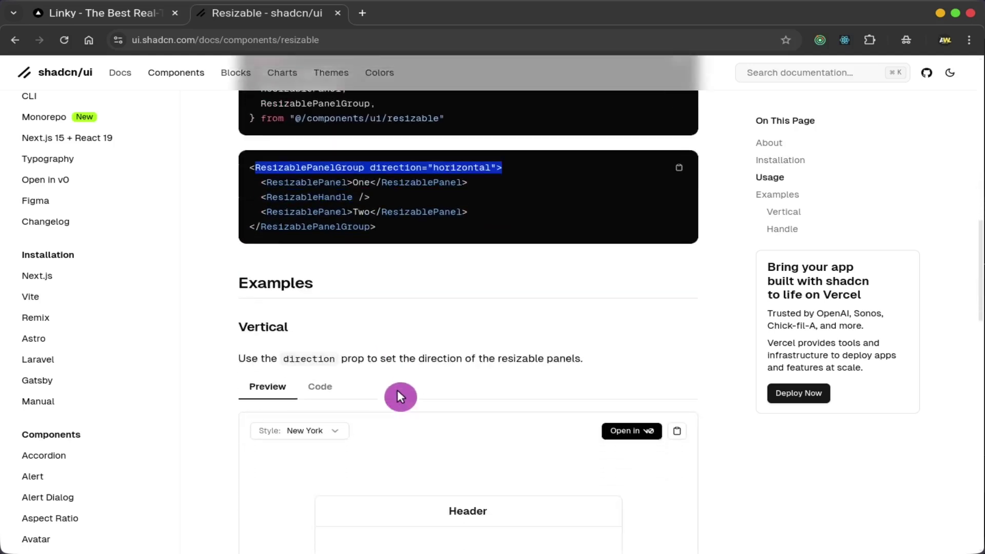
pyautogui.scroll(-3, 397, 390)
pyautogui.scroll(-1, 397, 389)
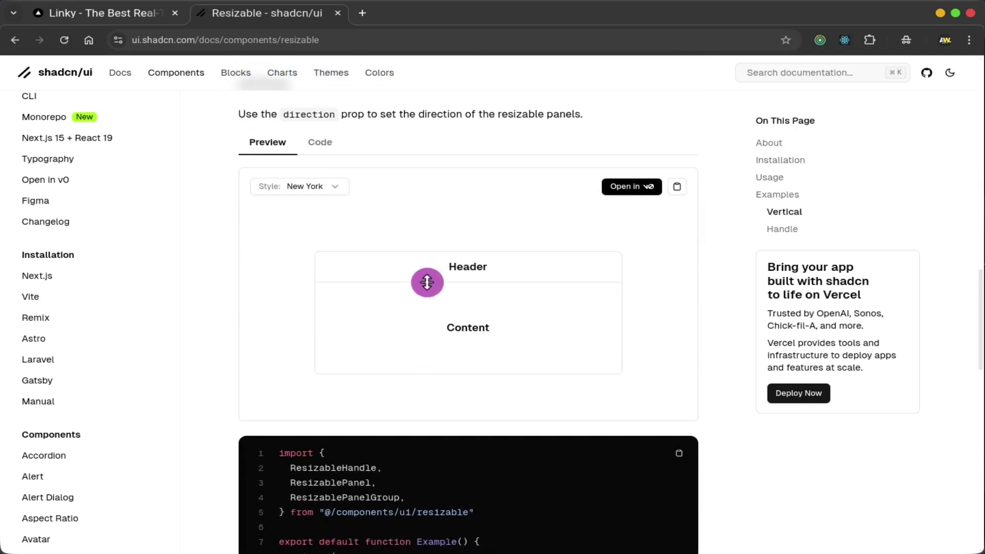
pyautogui.moveTo(426, 283)
pyautogui.mouseDown()
pyautogui.moveTo(441, 239)
pyautogui.moveTo(463, 258)
pyautogui.moveTo(462, 342)
pyautogui.mouseUp()
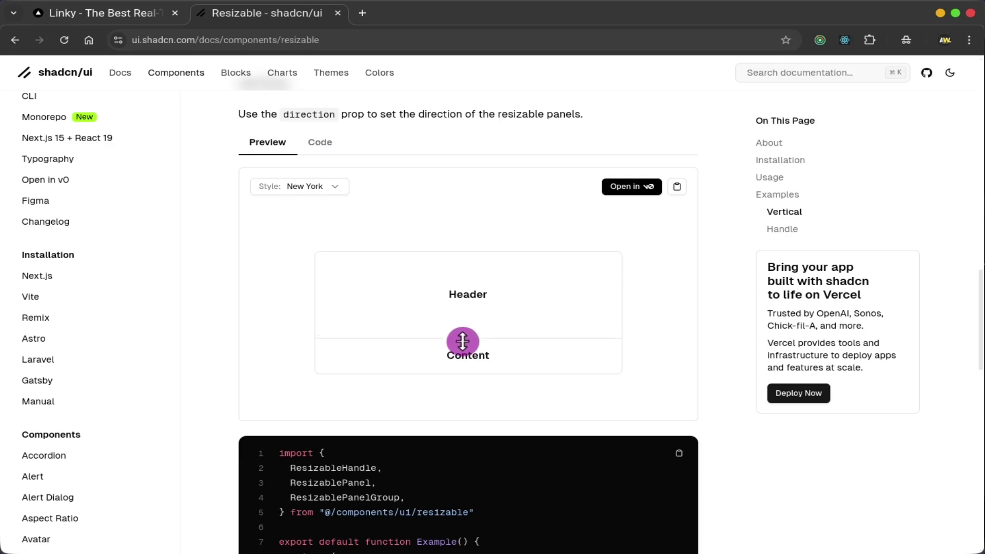
pyautogui.scroll(-2, 463, 341)
pyautogui.scroll(-3, 398, 334)
pyautogui.scroll(-3, 392, 332)
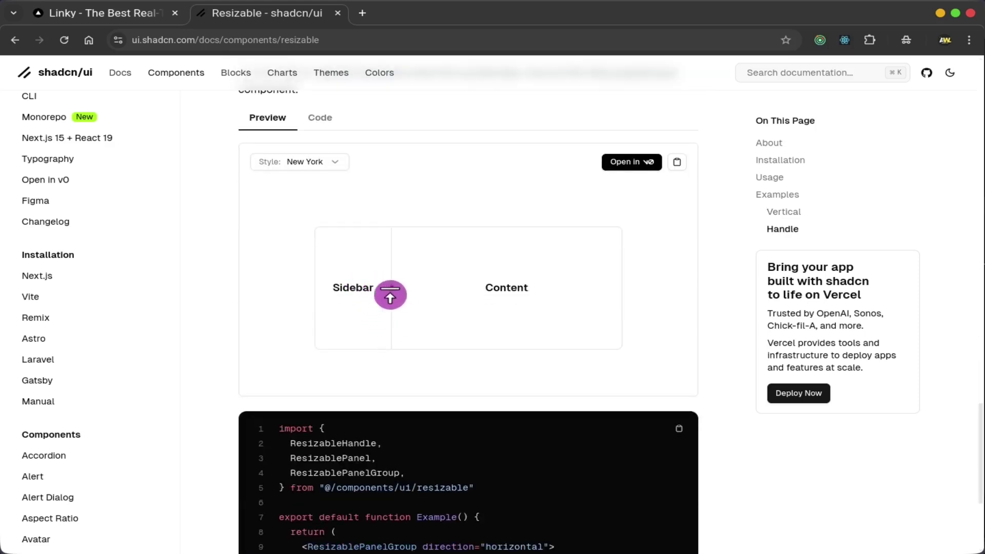
pyautogui.moveTo(390, 295)
pyautogui.mouseDown()
pyautogui.moveTo(416, 295)
pyautogui.moveTo(381, 299)
pyautogui.mouseUp()
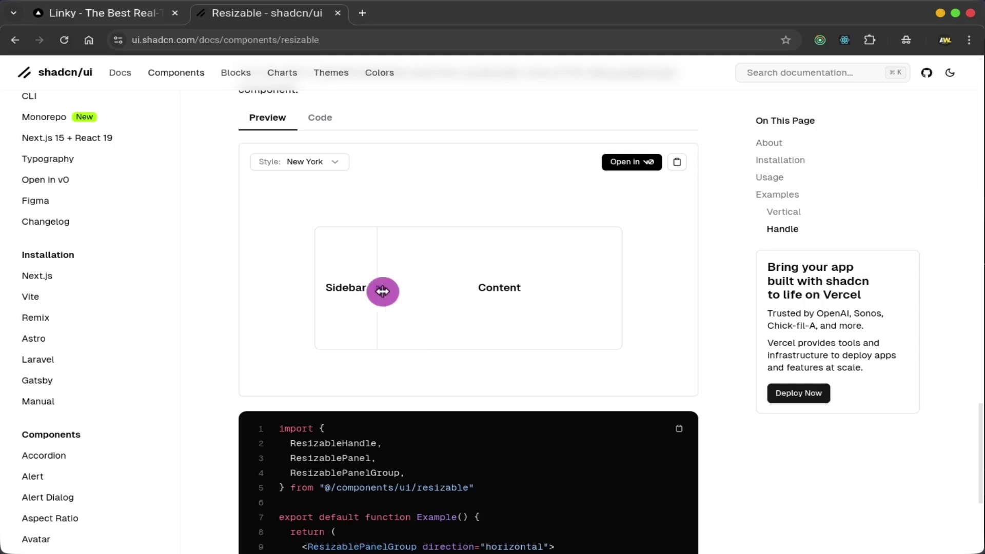
pyautogui.scroll(-3, 361, 299)
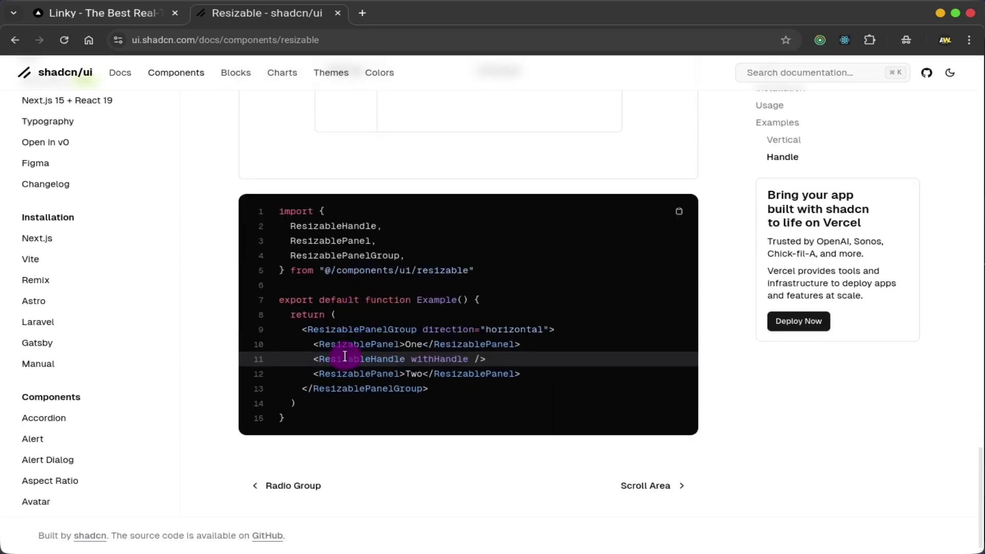
pyautogui.moveTo(335, 359); pyautogui.dragTo(503, 369)
pyautogui.scroll(3, 556, 305)
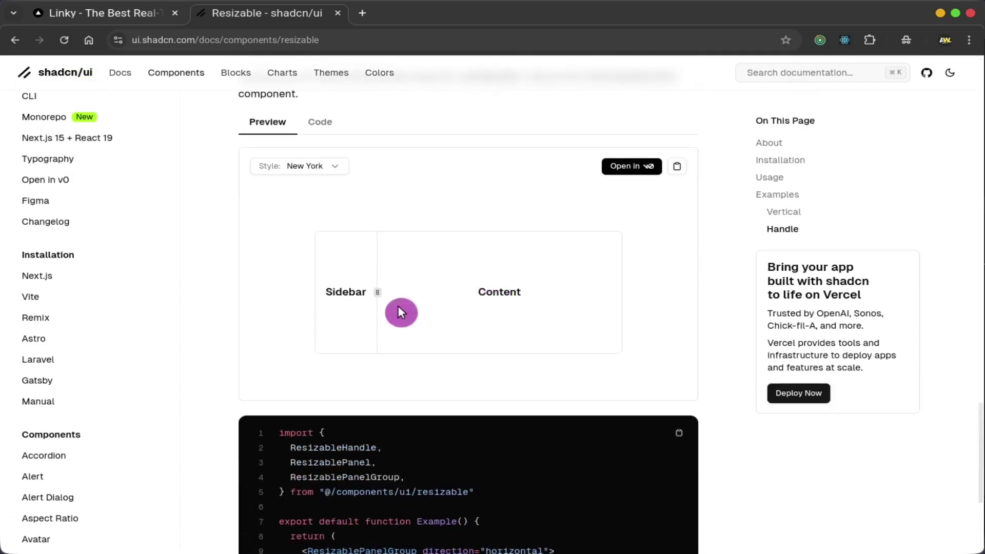
pyautogui.scroll(-3, 400, 310)
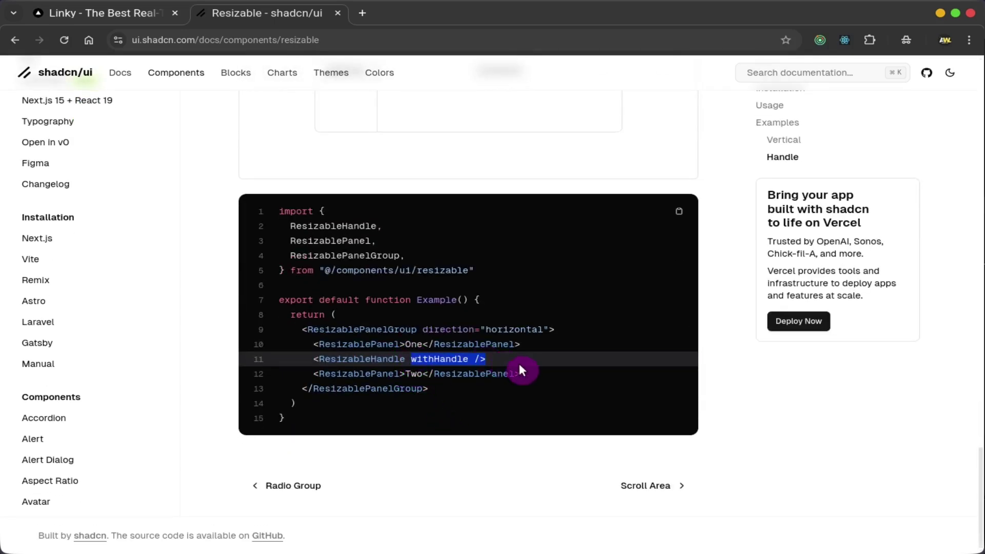
pyautogui.scroll(2, 392, 244)
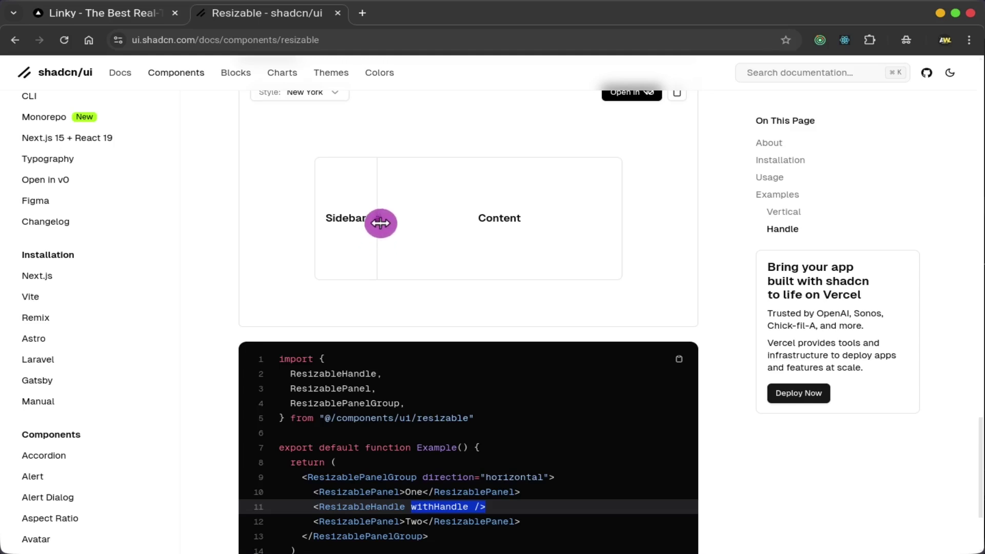
pyautogui.scroll(-2, 365, 266)
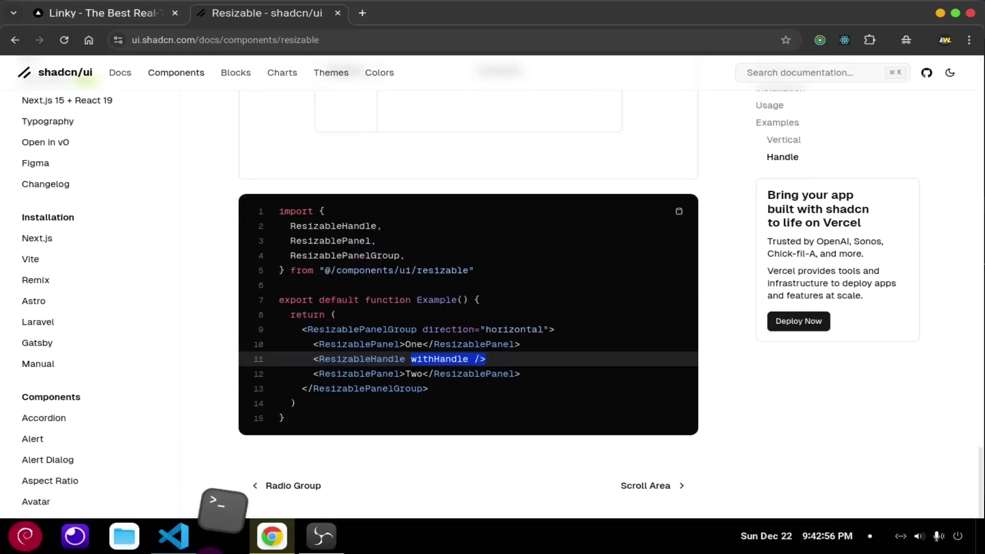
# Hide the Explorer and select ChatMainLayout.tsx's panel group tag and navigation panel lines 40–44.
pyautogui.click(175, 530)
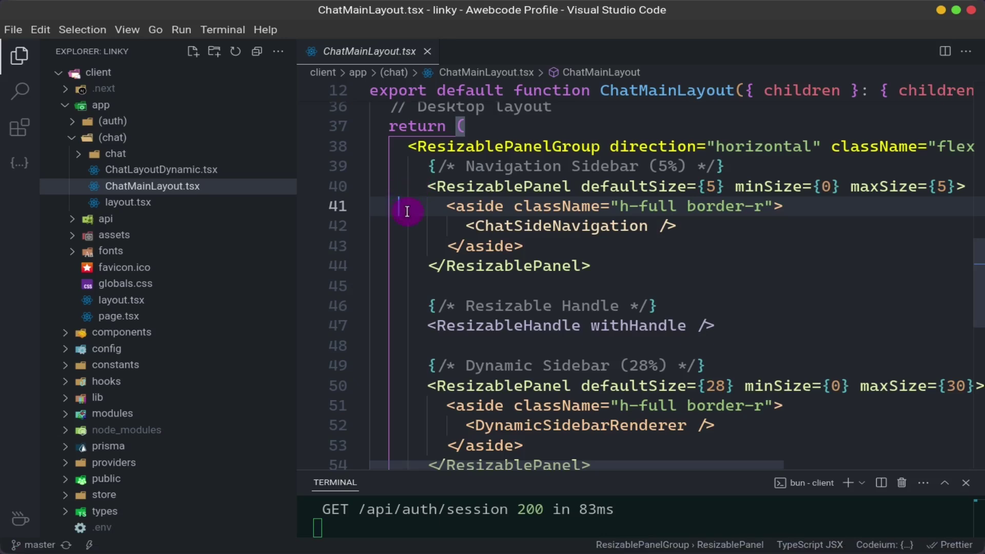
pyautogui.scroll(1, 412, 210)
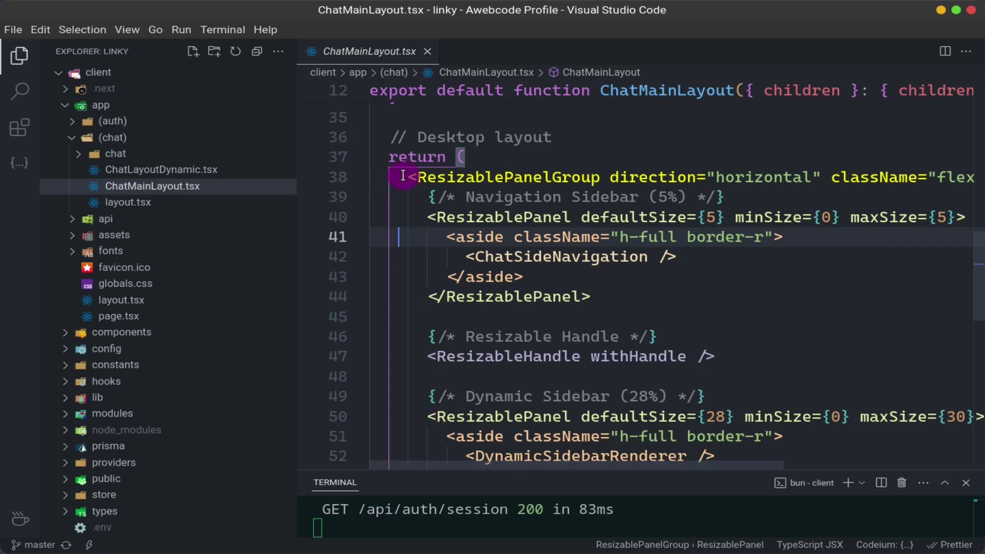
pyautogui.click(19, 60)
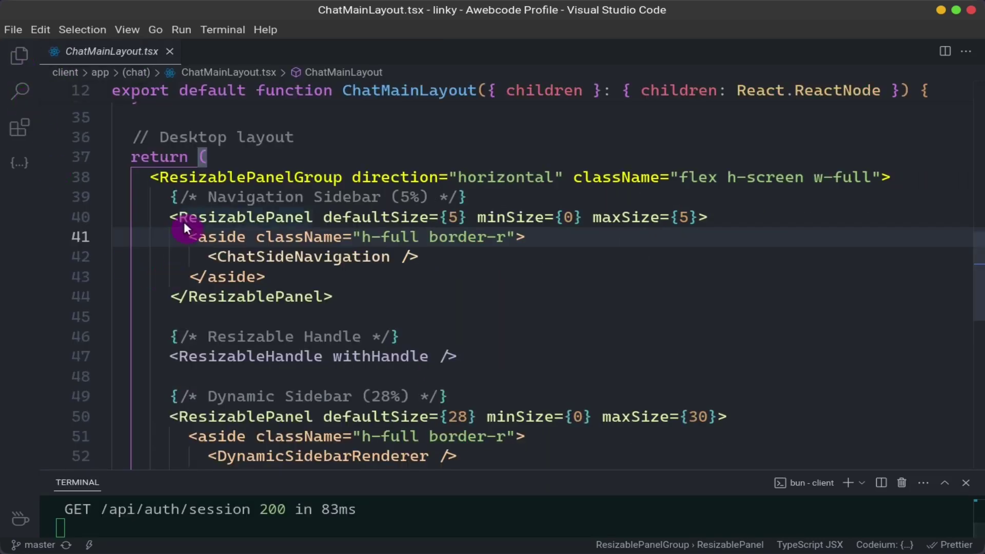
pyautogui.moveTo(149, 177); pyautogui.dragTo(952, 182)
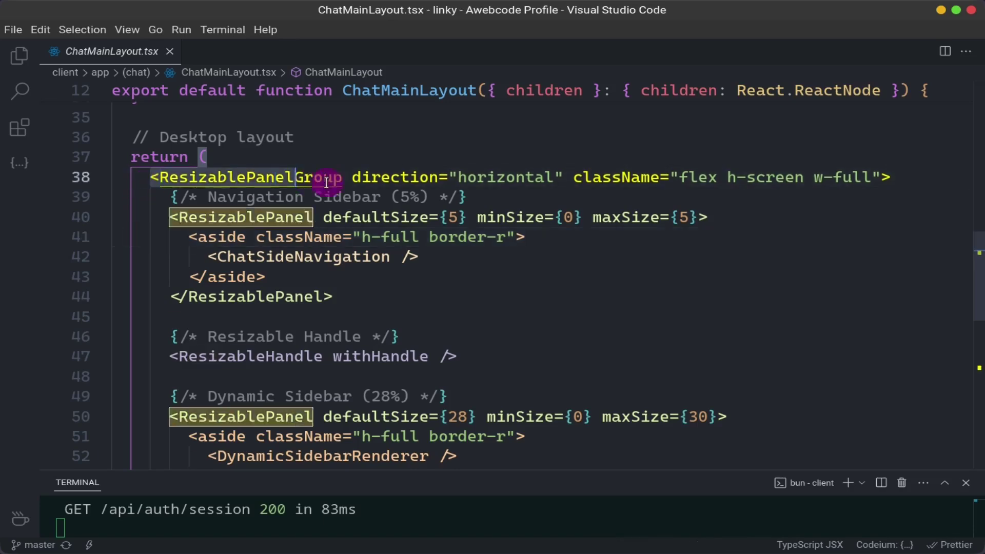
pyautogui.scroll(10, 979, 185)
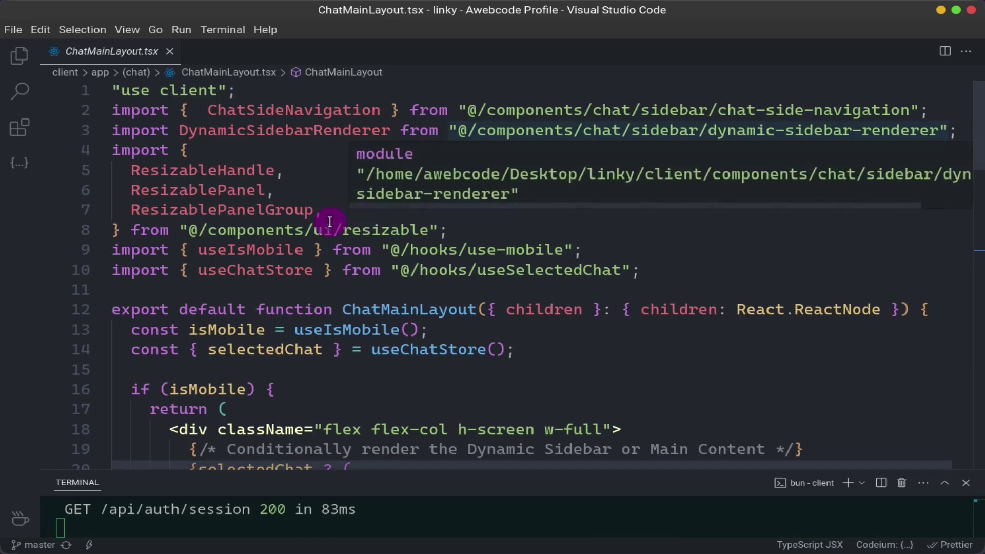
pyautogui.scroll(-7, 159, 308)
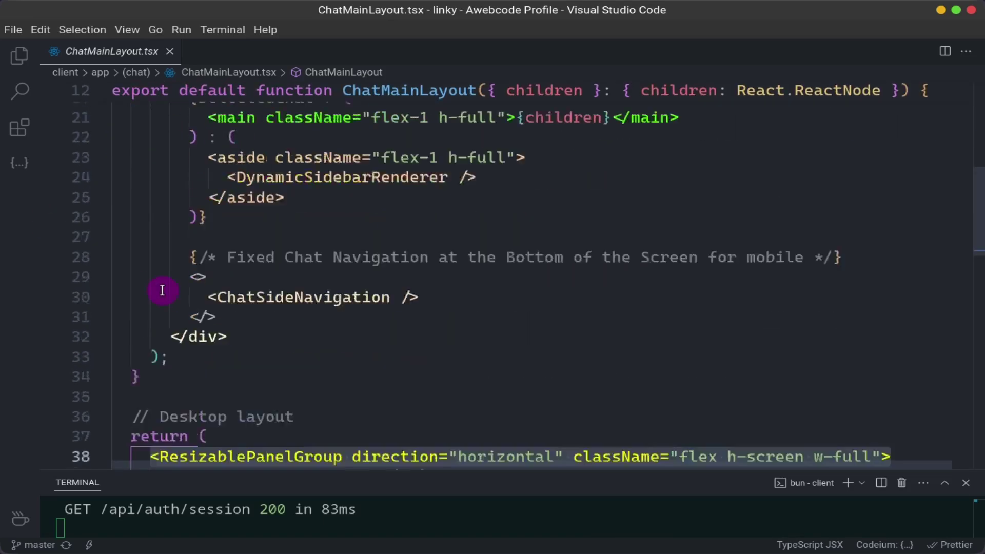
pyautogui.scroll(-3, 163, 290)
pyautogui.scroll(-3, 144, 298)
pyautogui.click(466, 185)
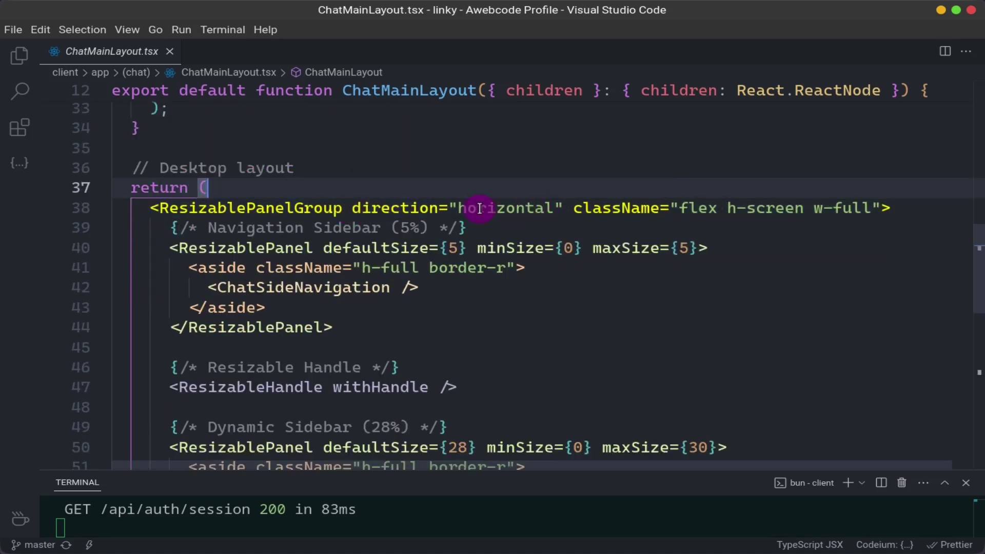
pyautogui.scroll(-3, 788, 183)
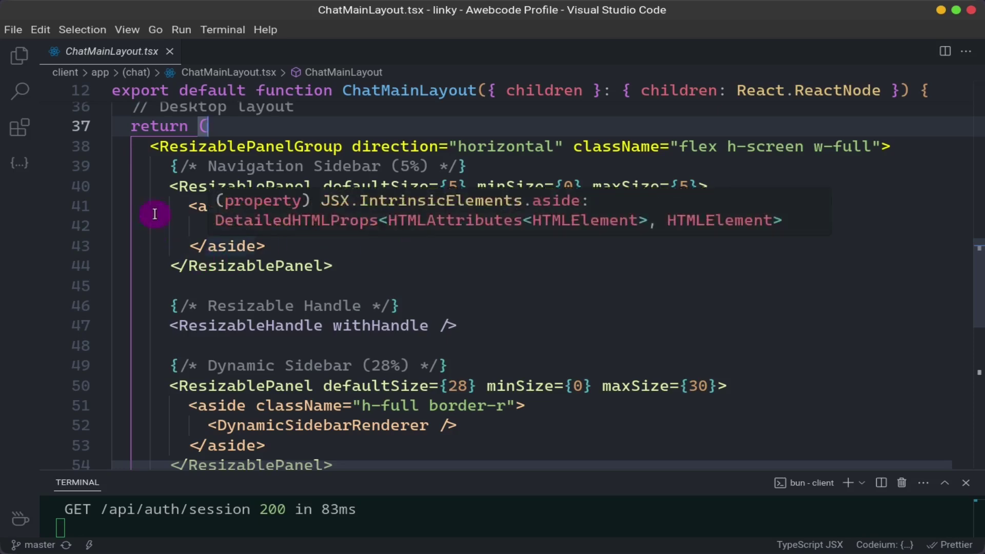
pyautogui.moveTo(159, 189); pyautogui.dragTo(384, 264)
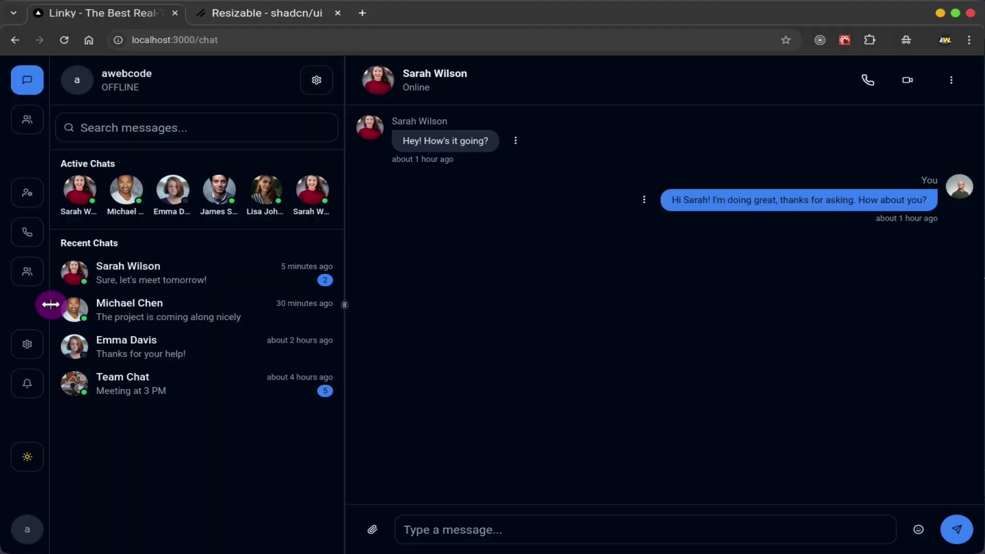
# Switch from ChatMainLayout.tsx line 42 to the Linky chat app in Chrome.
pyautogui.click(177, 521)
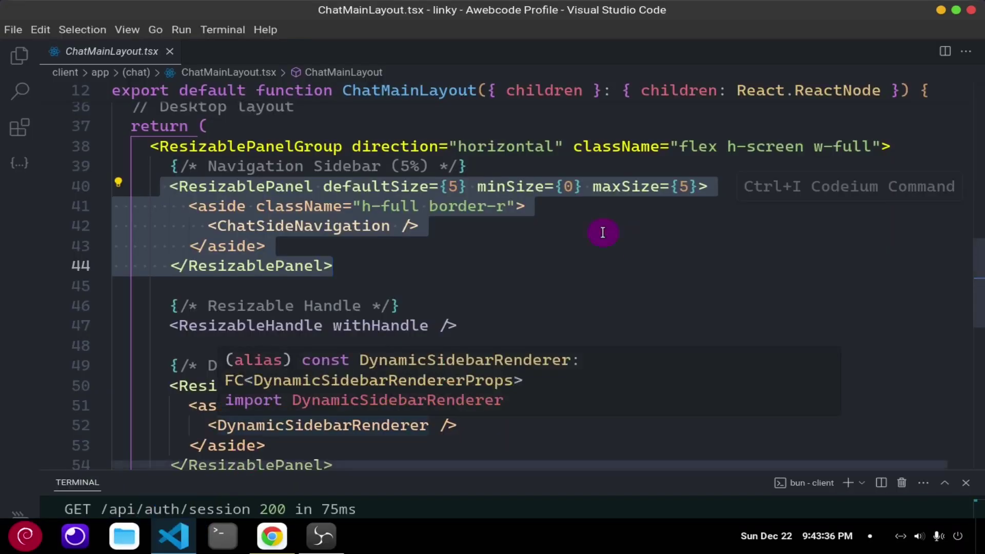
pyautogui.click(545, 235)
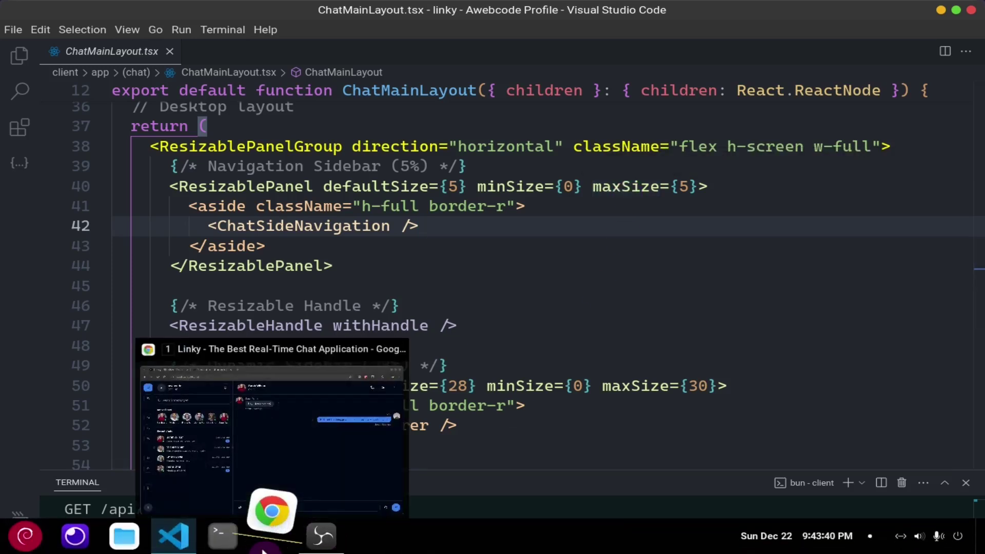
pyautogui.click(270, 515)
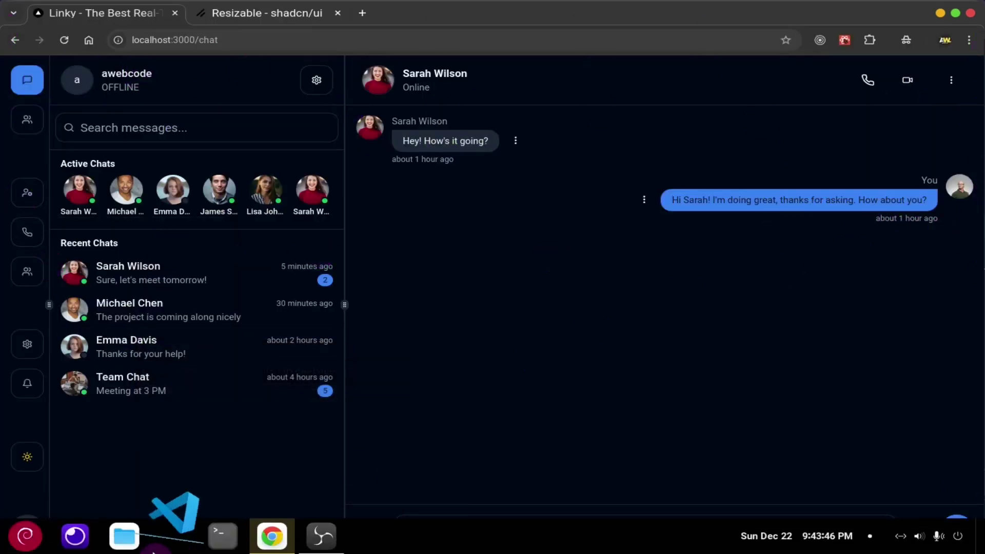
# Select the w-full class on line 38 and the navigation panel lines 40–44.
pyautogui.click(177, 536)
pyautogui.moveTo(814, 146); pyautogui.dragTo(872, 146)
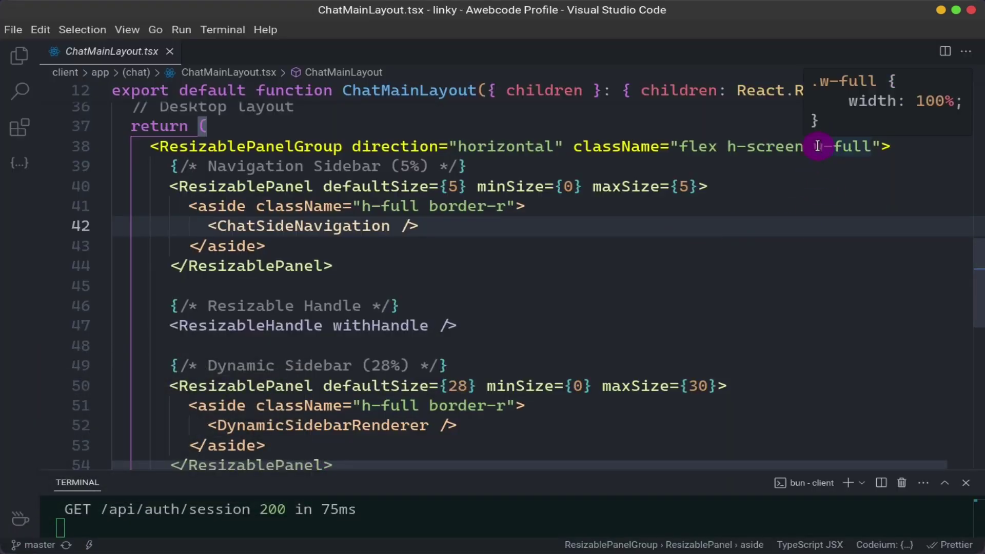
pyautogui.click(843, 185)
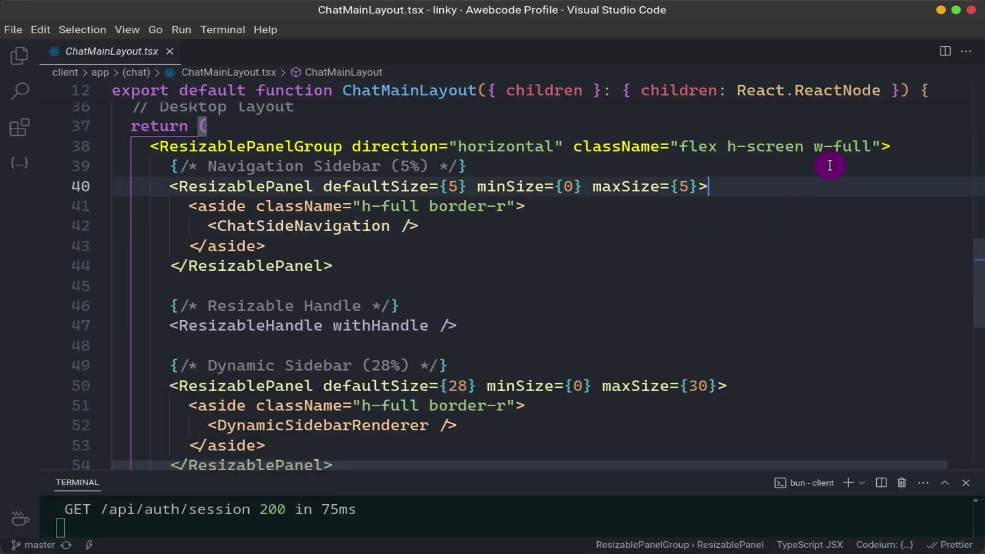
pyautogui.moveTo(814, 146); pyautogui.dragTo(872, 146)
pyautogui.click(692, 229)
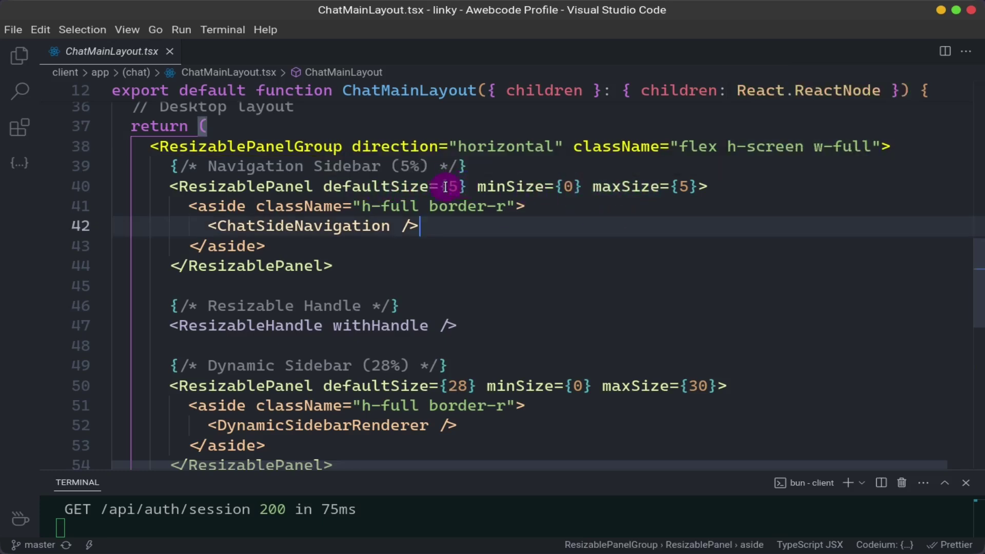
pyautogui.click(418, 187)
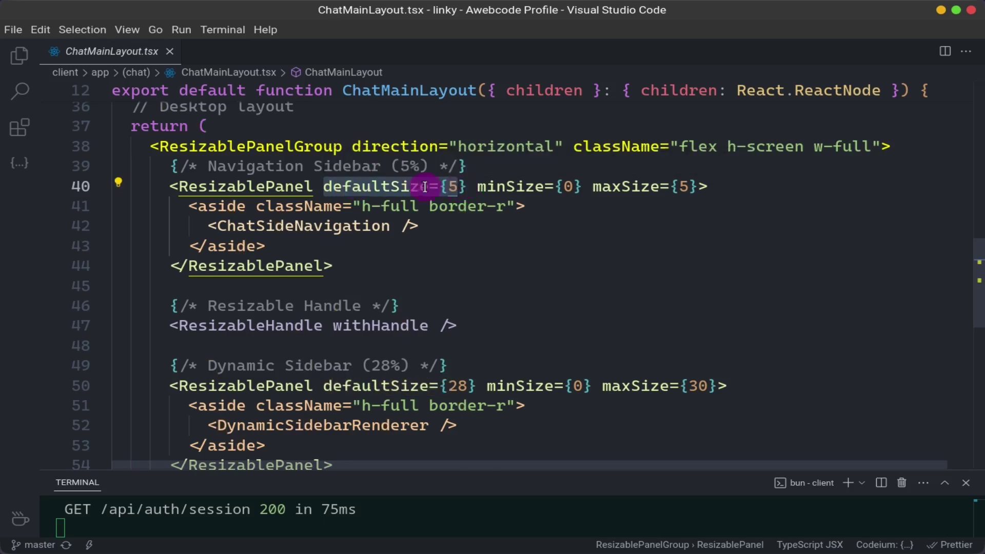
pyautogui.tripleClick(424, 186)
pyautogui.keyDown('shift'); pyautogui.click(410, 268); pyautogui.keyUp('shift')
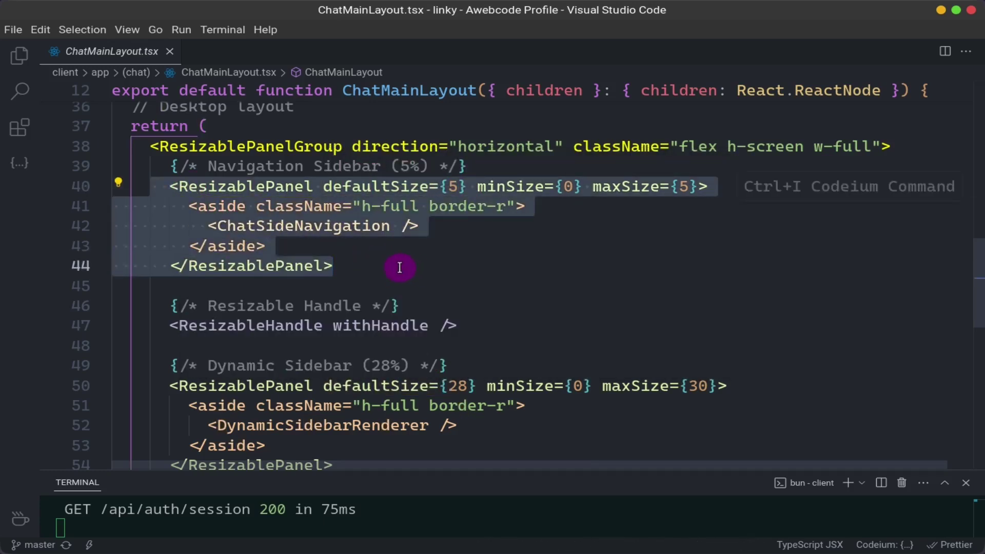
pyautogui.click(382, 257)
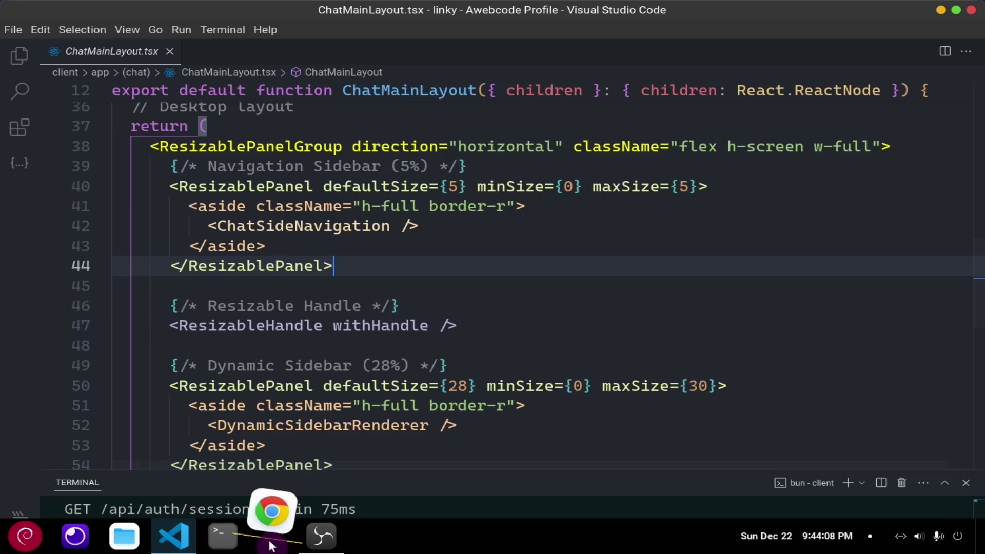
# Collapse and re-expand Linky's navigation sidebar, then return to line 43 of the code.
pyautogui.click(270, 517)
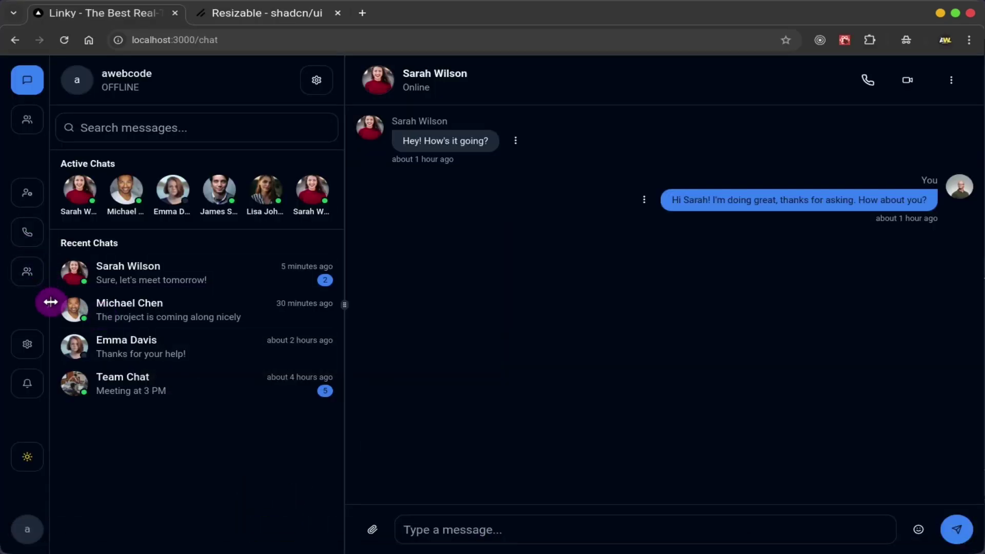
pyautogui.moveTo(50, 302)
pyautogui.mouseDown()
pyautogui.moveTo(122, 301)
pyautogui.moveTo(143, 501)
pyautogui.mouseUp()
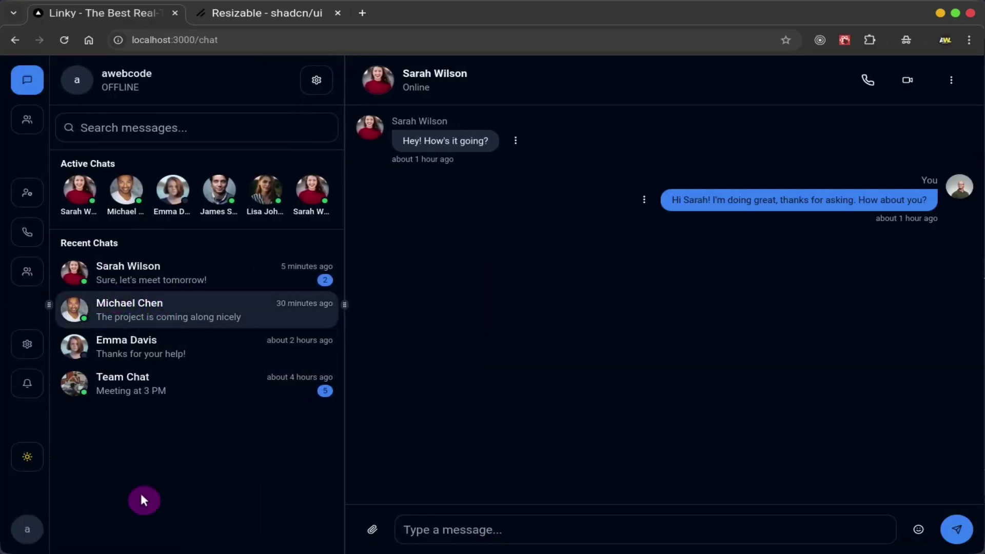
pyautogui.click(169, 530)
pyautogui.click(695, 246)
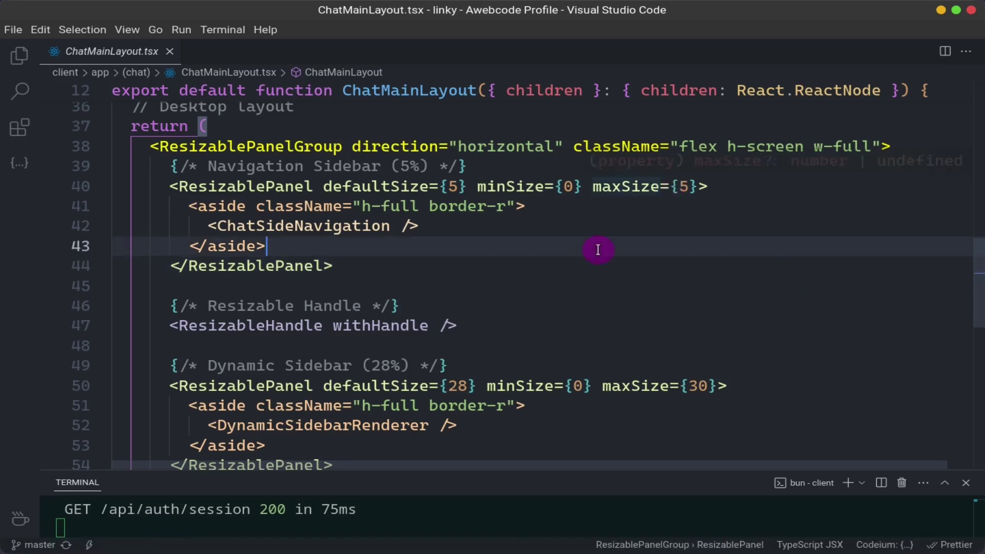
pyautogui.moveTo(628, 187)
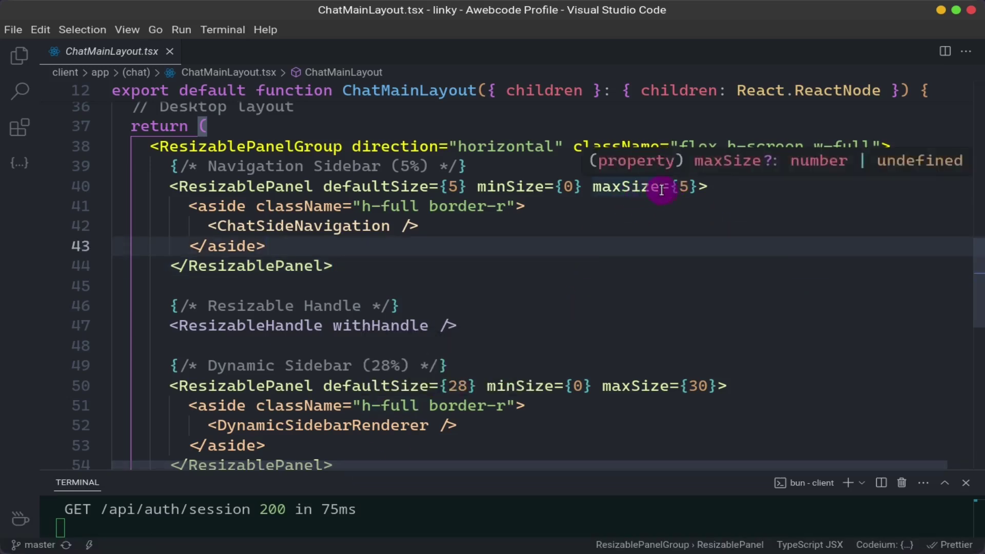
# Inspect the navigation panel's maxSize on line 40 and the lines through 47.
pyautogui.click(687, 187)
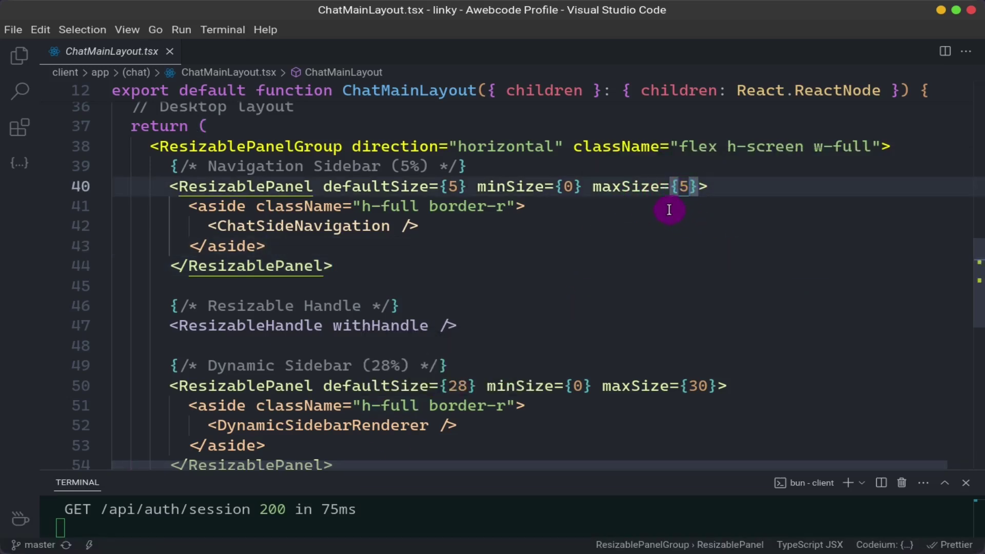
pyautogui.hotkey('shift', 'Left')
pyautogui.write('15')
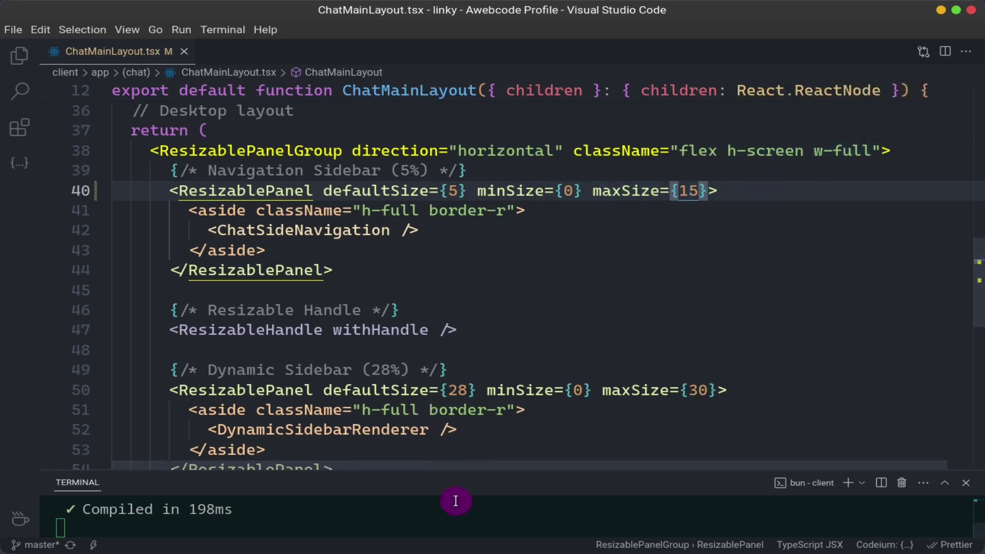
pyautogui.click(554, 271)
pyautogui.scroll(-2, 200, 254)
pyautogui.scroll(-2, 200, 254)
pyautogui.scroll(1, 154, 223)
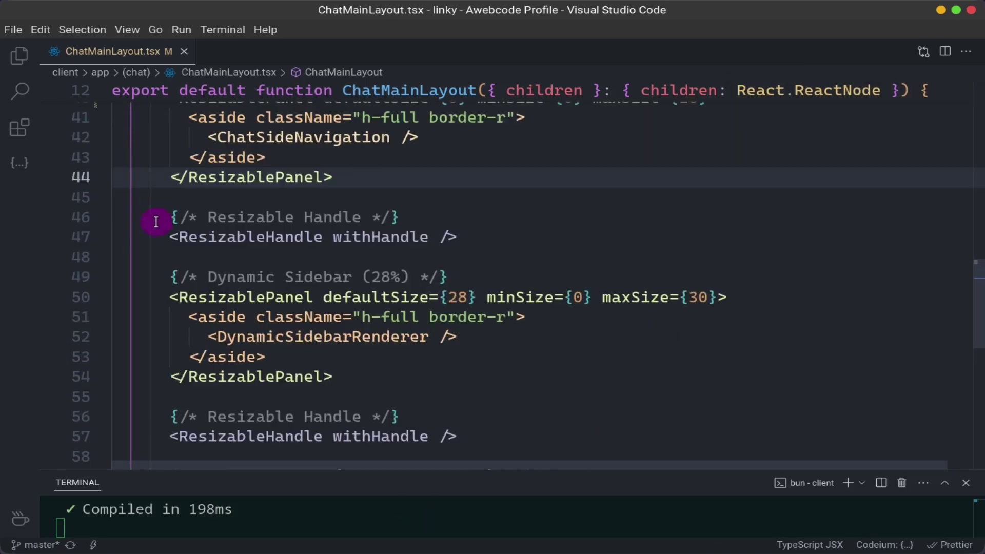
pyautogui.click(160, 237)
pyautogui.scroll(-1, 567, 177)
pyautogui.scroll(-1, 137, 193)
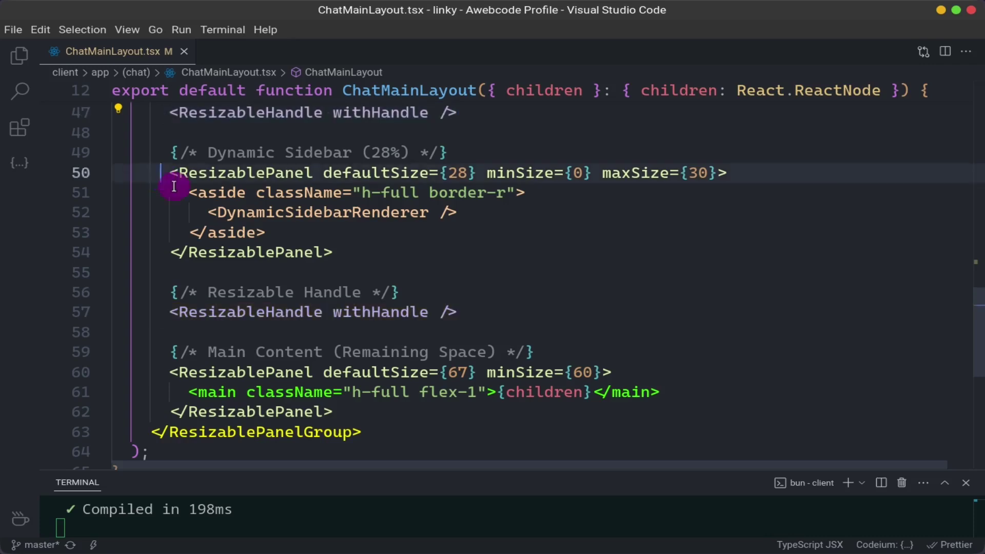
pyautogui.moveTo(171, 175); pyautogui.dragTo(444, 262)
pyautogui.scroll(-1, 444, 262)
pyautogui.scroll(1, 413, 264)
# Select the dynamic sidebar's defaultSize 28, then recheck line 40 and the w-full class.
pyautogui.click(382, 251)
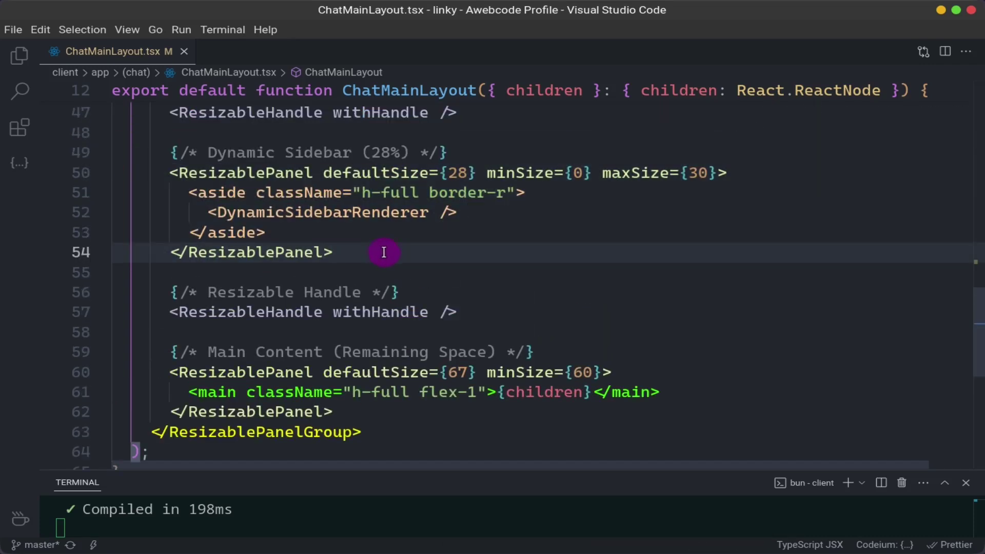
pyautogui.scroll(3, 386, 253)
pyautogui.scroll(-1, 501, 275)
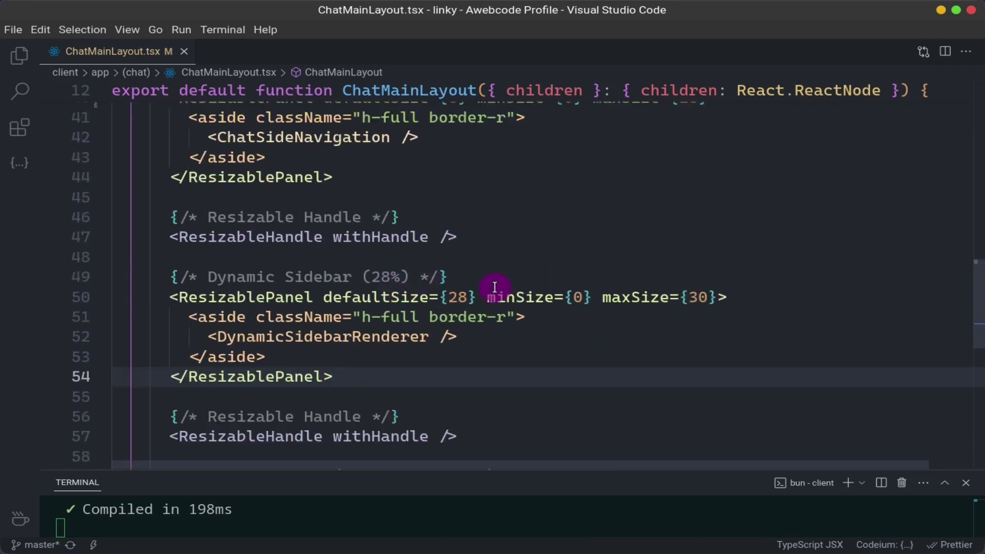
pyautogui.click(483, 297)
pyautogui.click(492, 221)
pyautogui.scroll(1, 492, 222)
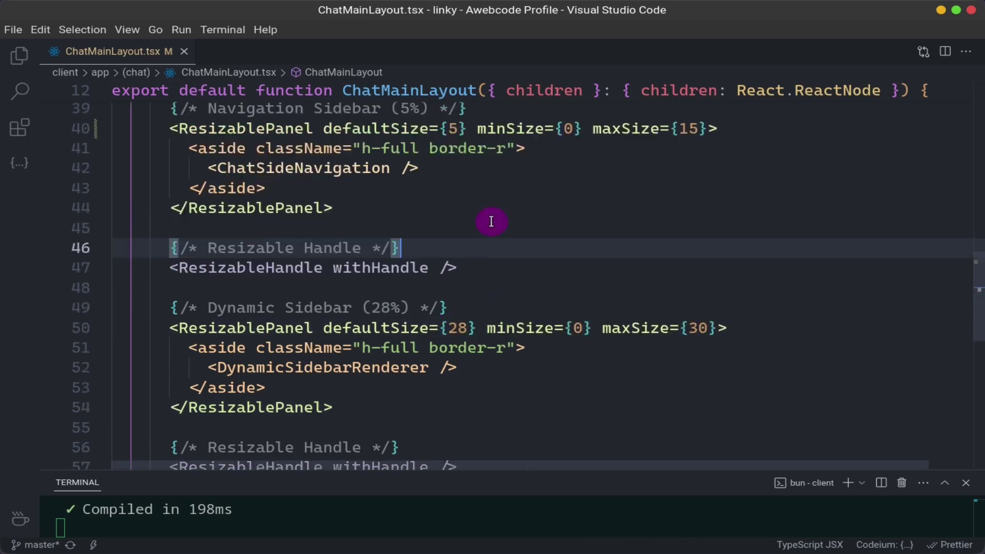
pyautogui.doubleClick(459, 328)
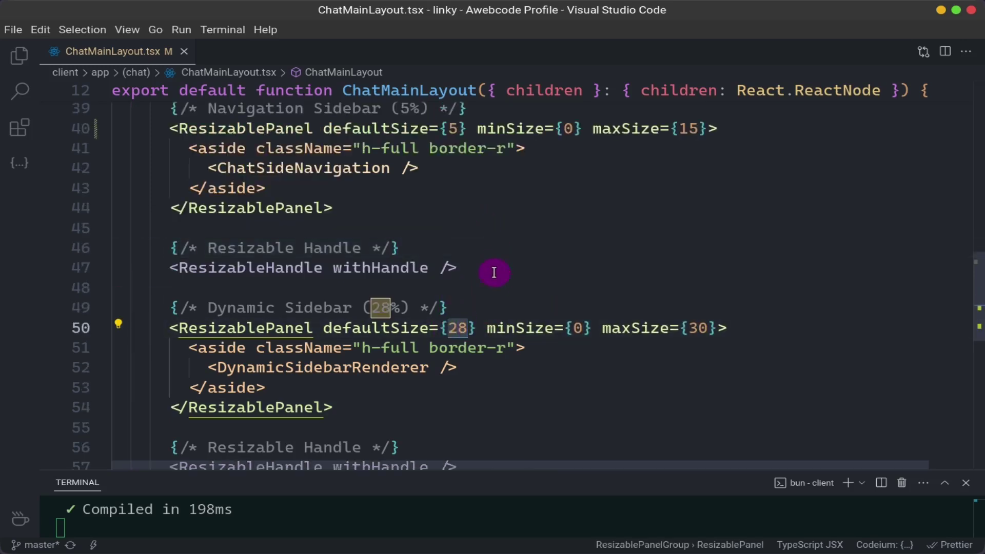
pyautogui.scroll(1, 455, 255)
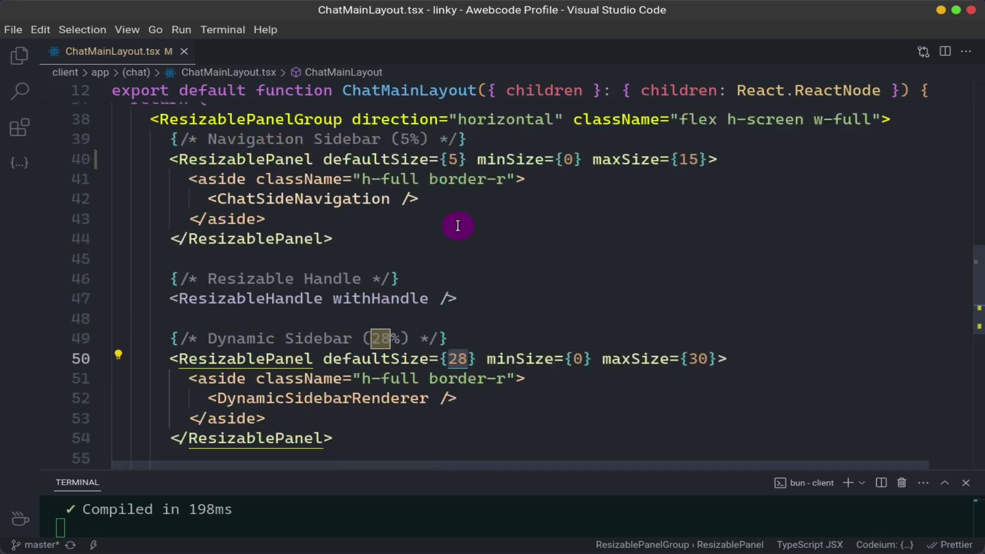
pyautogui.scroll(2, 451, 227)
pyautogui.click(455, 191)
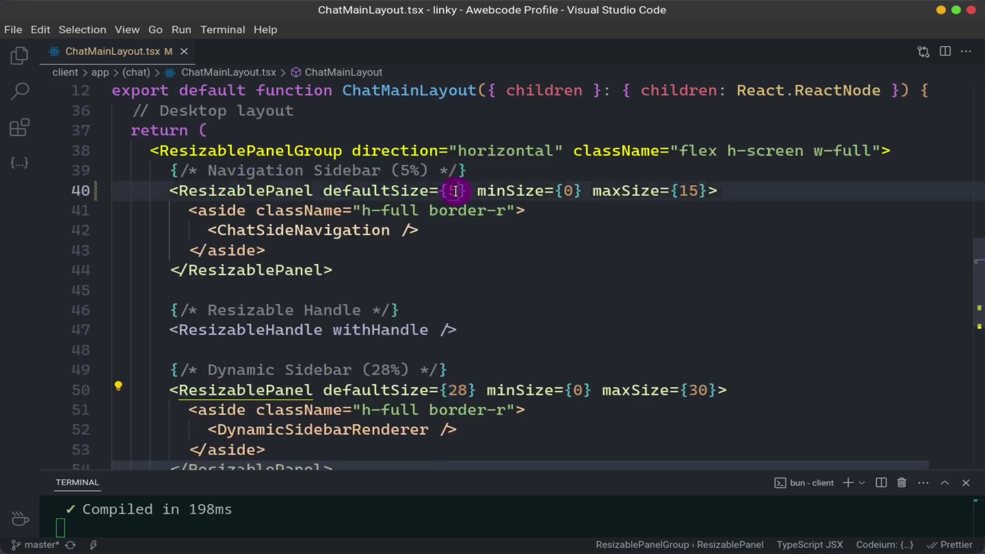
pyautogui.scroll(-2, 463, 301)
pyautogui.scroll(-2, 473, 270)
pyautogui.scroll(-2, 485, 319)
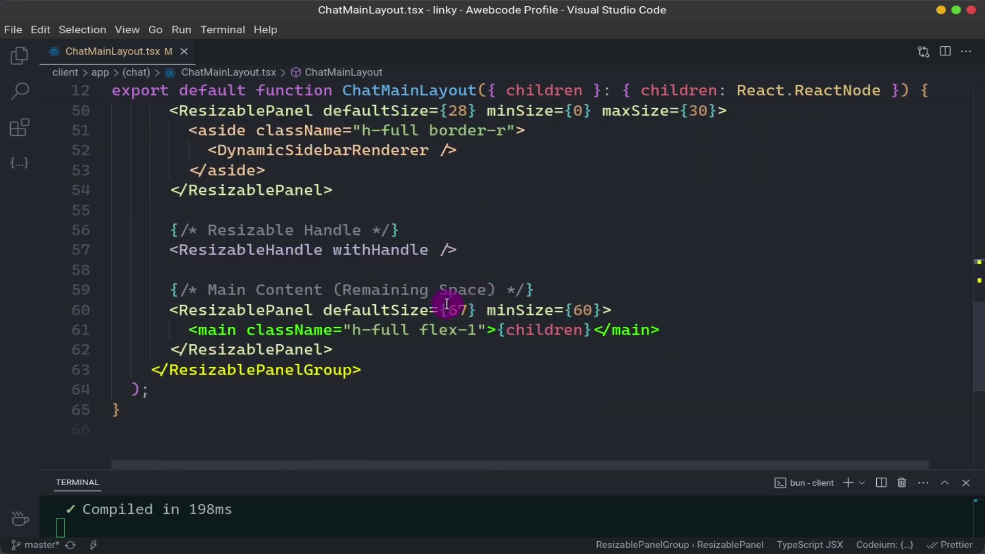
pyautogui.scroll(2, 362, 207)
pyautogui.scroll(2, 337, 222)
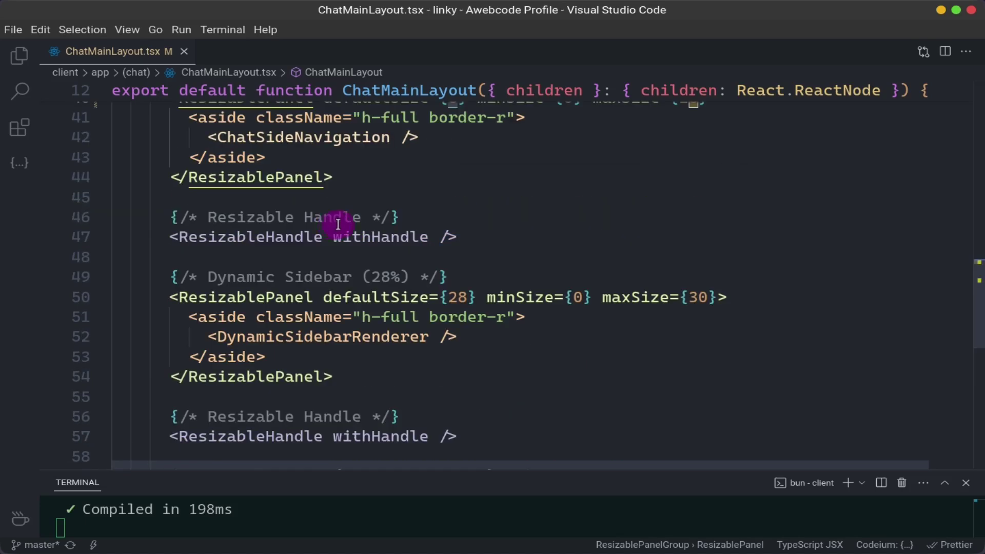
pyautogui.scroll(3, 319, 220)
pyautogui.moveTo(762, 182)
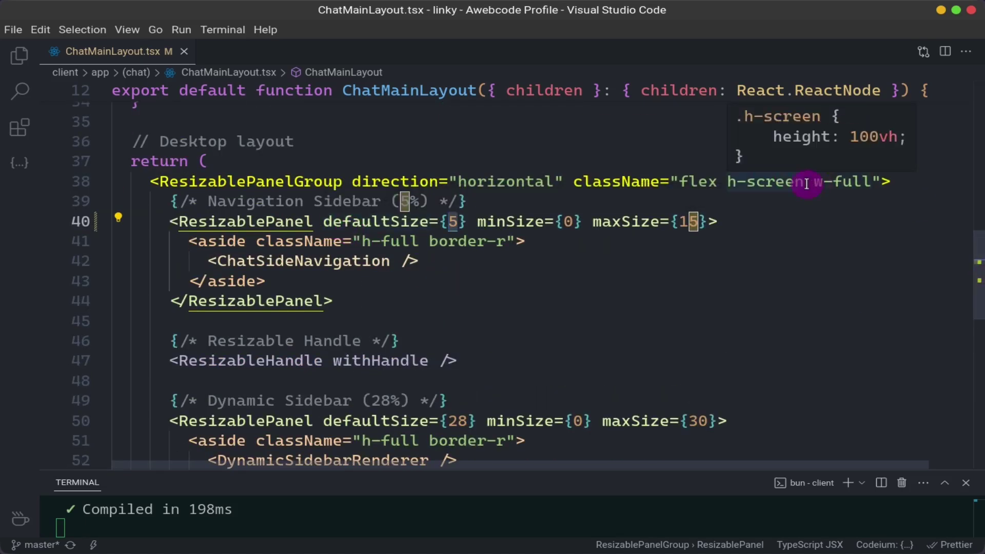
pyautogui.moveTo(806, 181); pyautogui.dragTo(870, 179)
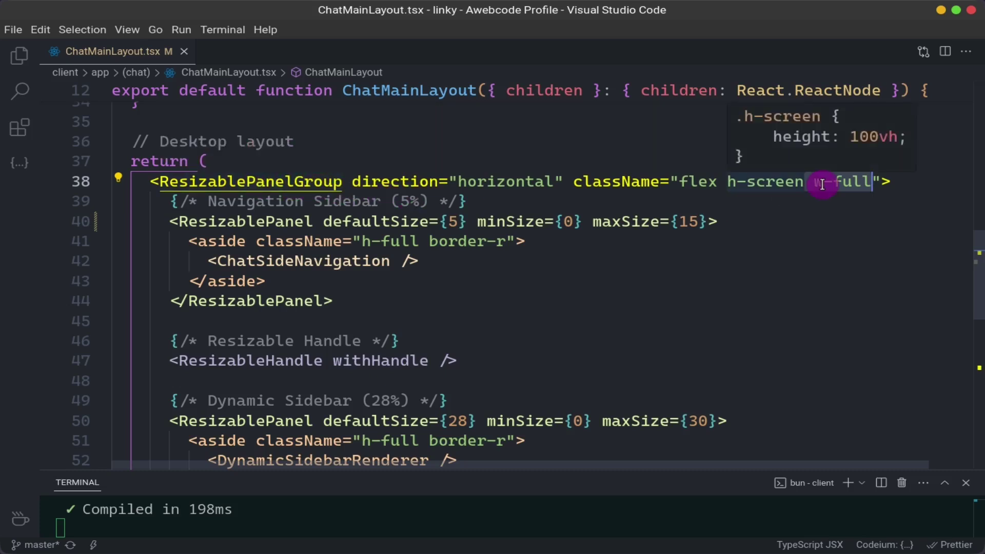
# Widen Linky's navigation sidebar to test its limit, then narrow it back.
pyautogui.click(270, 537)
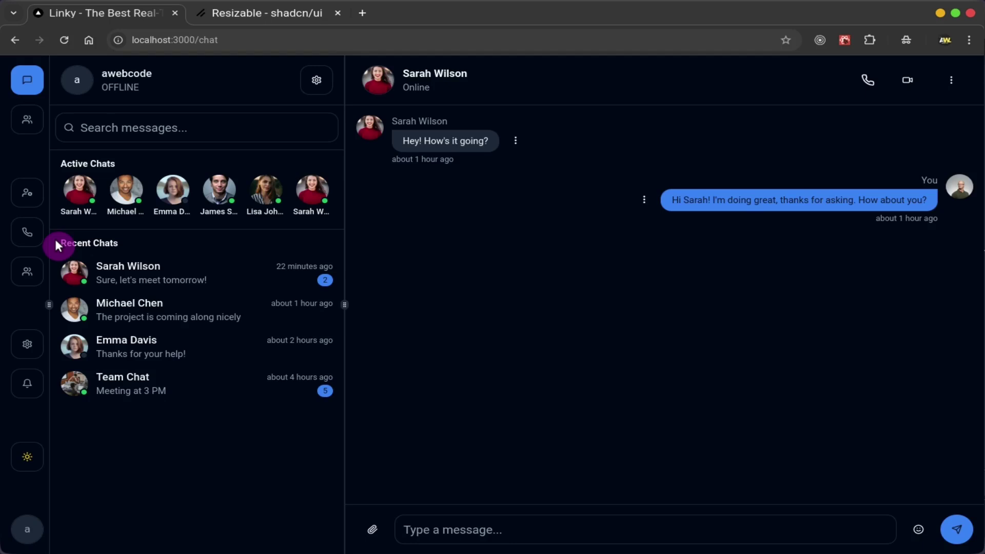
pyautogui.moveTo(51, 233); pyautogui.dragTo(266, 235)
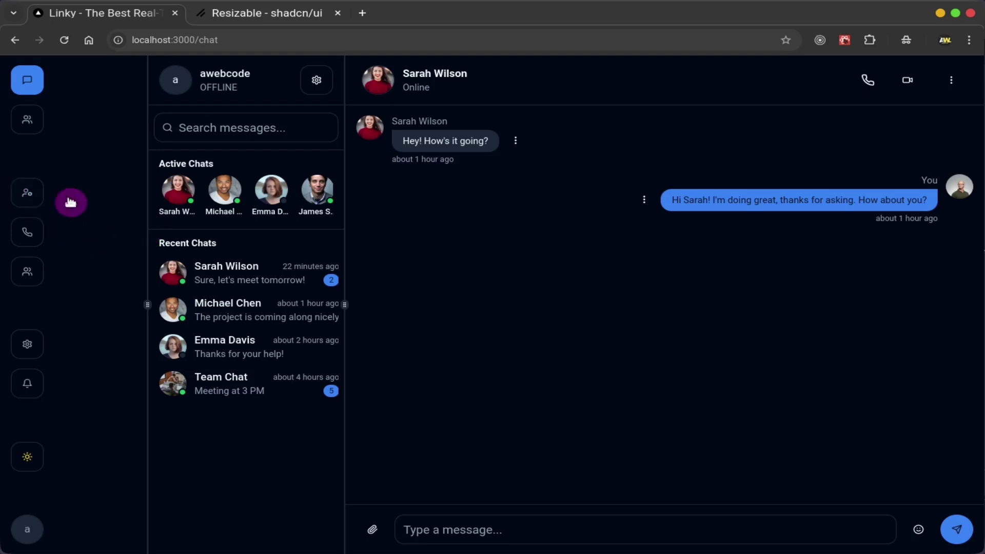
pyautogui.moveTo(144, 194)
pyautogui.mouseDown()
pyautogui.moveTo(66, 195)
pyautogui.moveTo(158, 199)
pyautogui.moveTo(39, 193)
pyautogui.mouseUp()
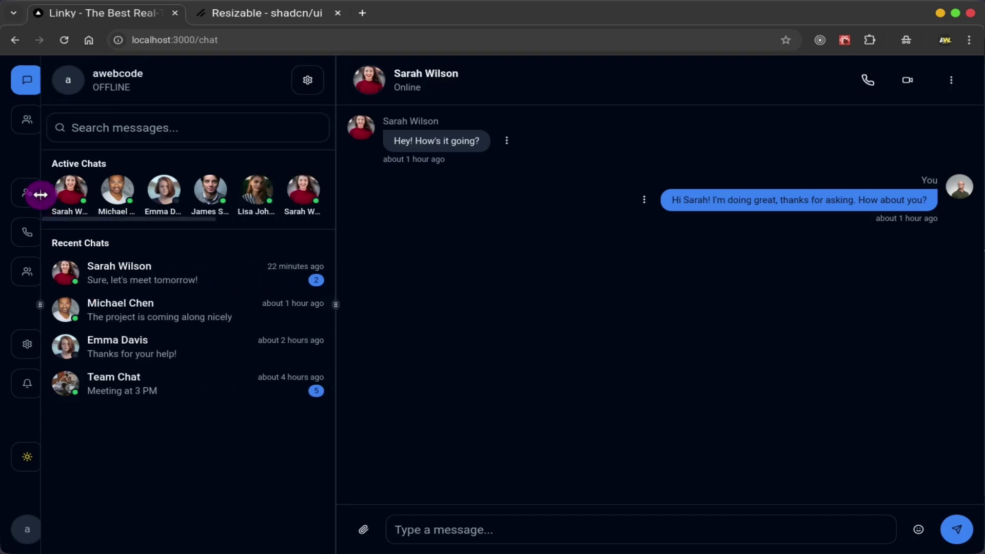
# Change the navigation panel's maxSize from 15 to 5 on line 40 and save.
pyautogui.click(174, 531)
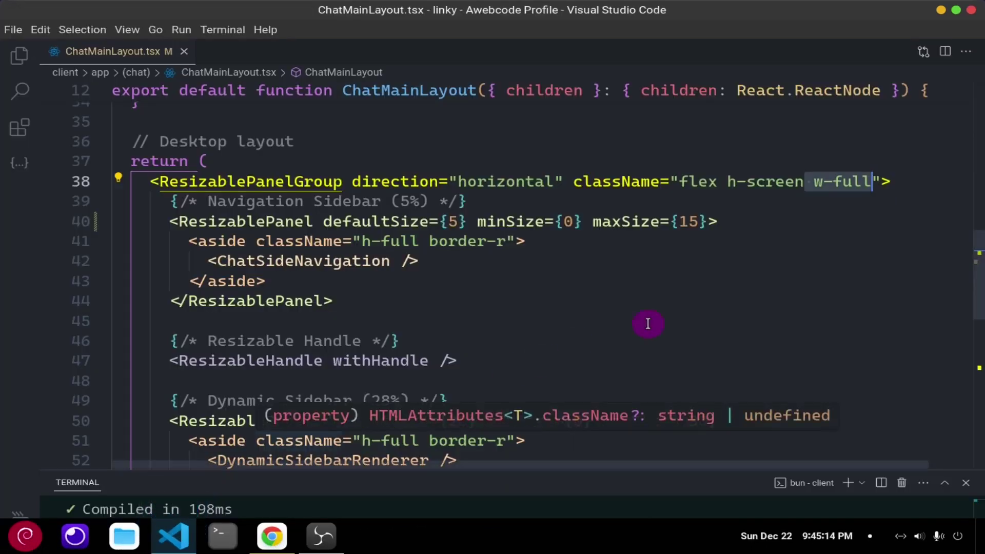
pyautogui.click(686, 279)
pyautogui.doubleClick(687, 223)
pyautogui.hotkey('ctrl', 's')
pyautogui.click(632, 285)
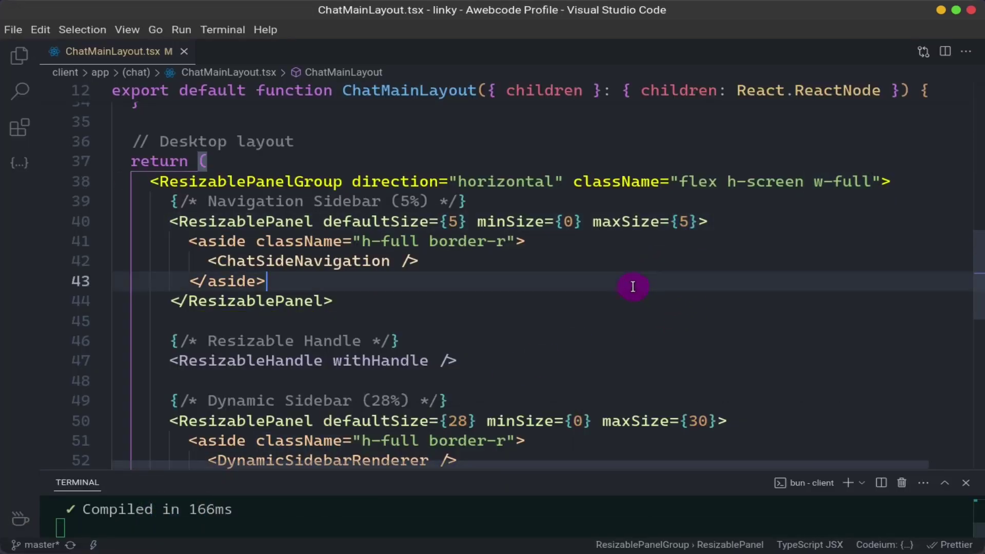
pyautogui.moveTo(116, 221); pyautogui.dragTo(411, 314)
pyautogui.click(451, 309)
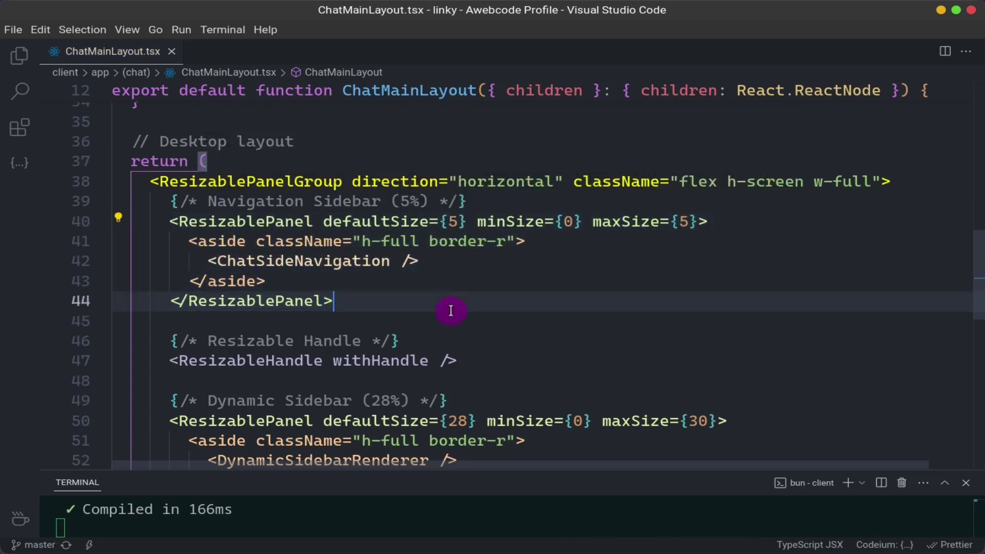
# Drag Linky's navigation sidebar and chat list handles to check the new width limit.
pyautogui.click(271, 535)
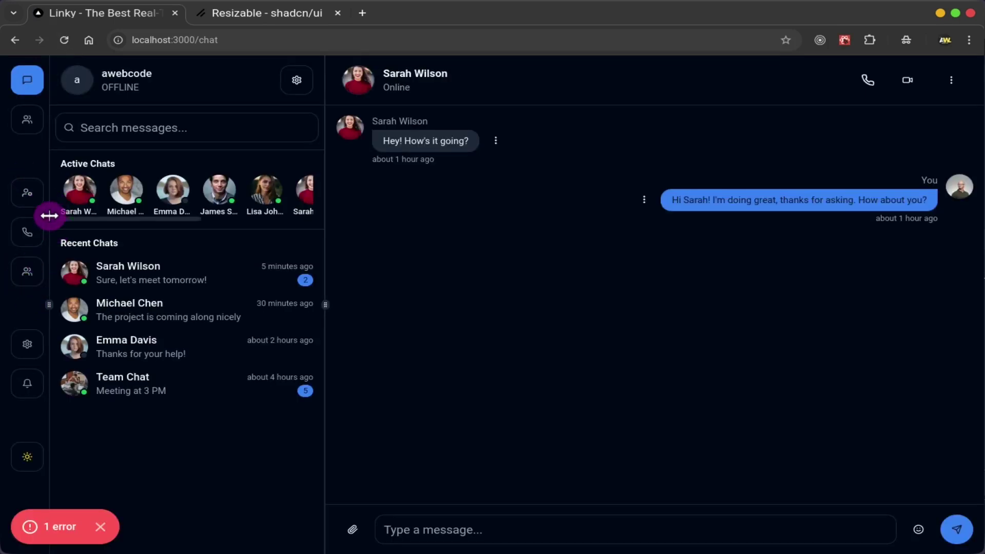
pyautogui.moveTo(49, 215)
pyautogui.mouseDown()
pyautogui.moveTo(4, 215)
pyautogui.moveTo(50, 216)
pyautogui.mouseUp()
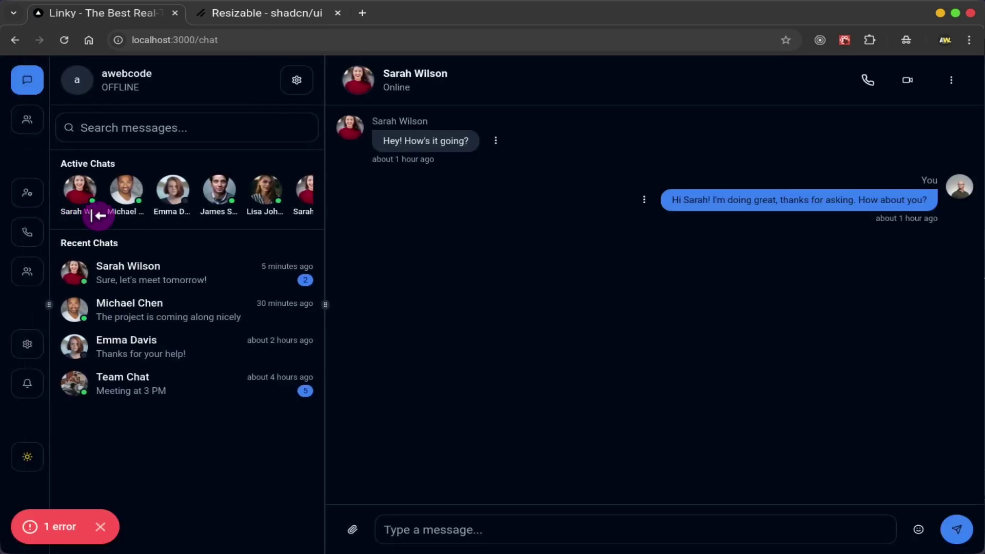
pyautogui.moveTo(325, 251)
pyautogui.mouseDown()
pyautogui.moveTo(0, 242)
pyautogui.moveTo(344, 249)
pyautogui.mouseUp()
# Change the dynamic sidebar's minSize on line 50 from 0 to 20 and save.
pyautogui.click(182, 539)
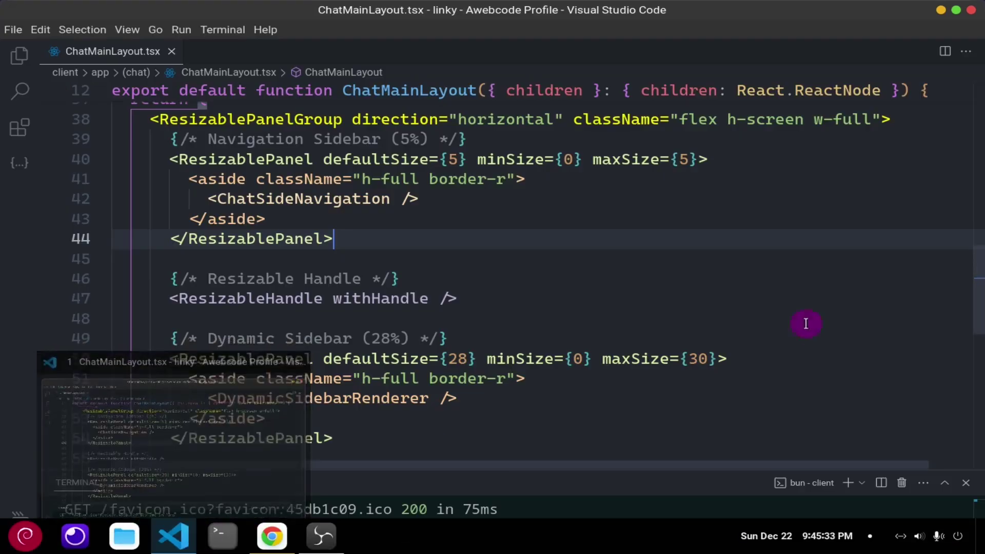
pyautogui.scroll(-3, 704, 301)
pyautogui.scroll(-1, 611, 279)
pyautogui.scroll(1, 552, 250)
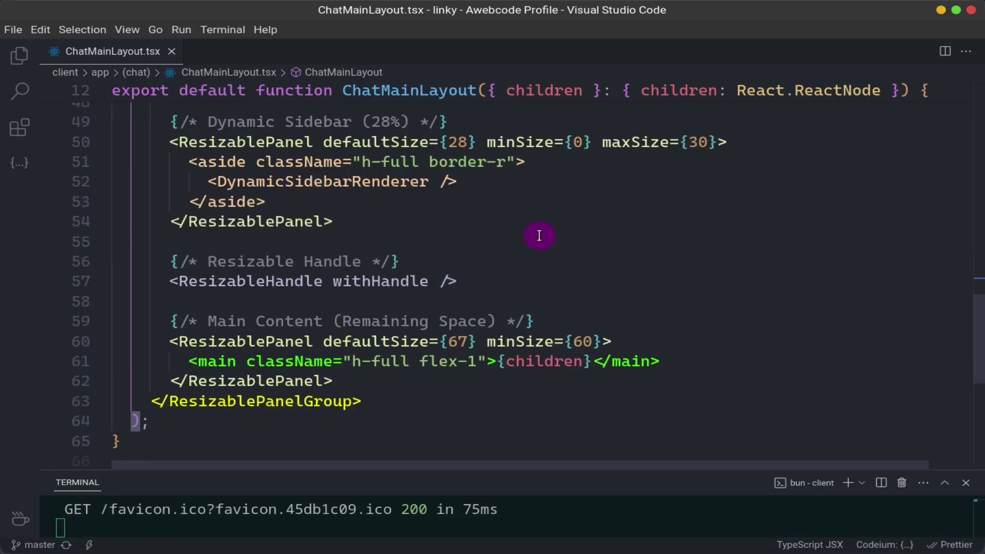
pyautogui.scroll(1, 537, 236)
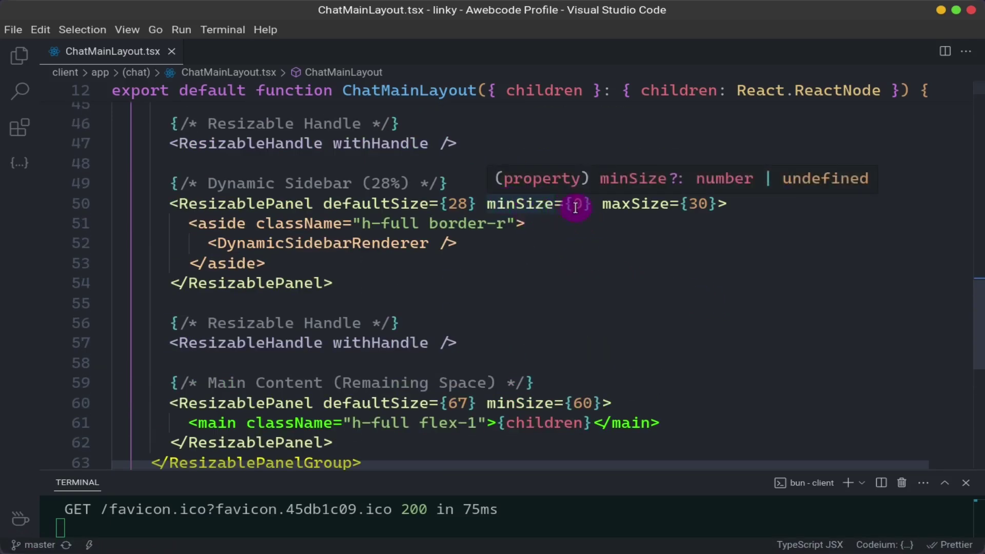
pyautogui.click(574, 206)
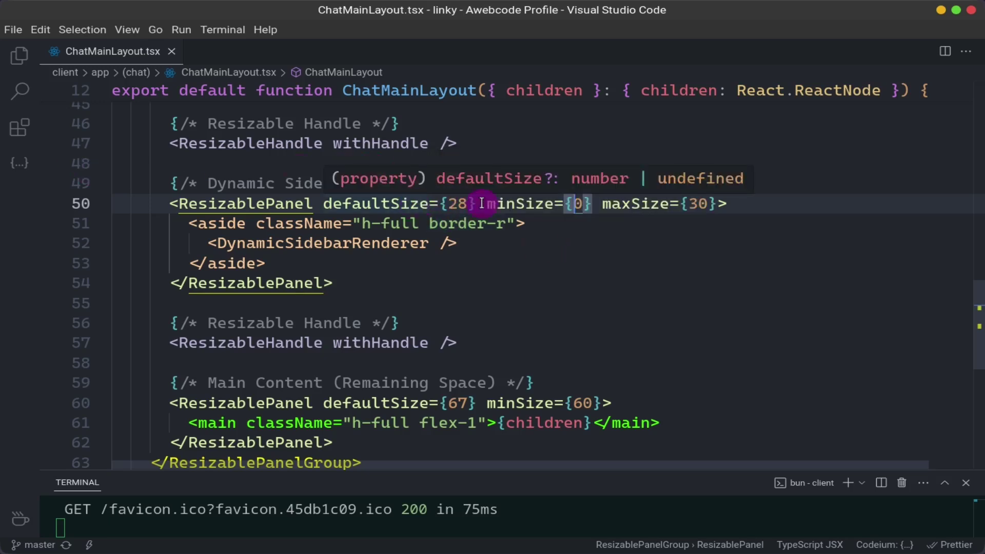
pyautogui.write('2')
pyautogui.hotkey('ctrl', 's')
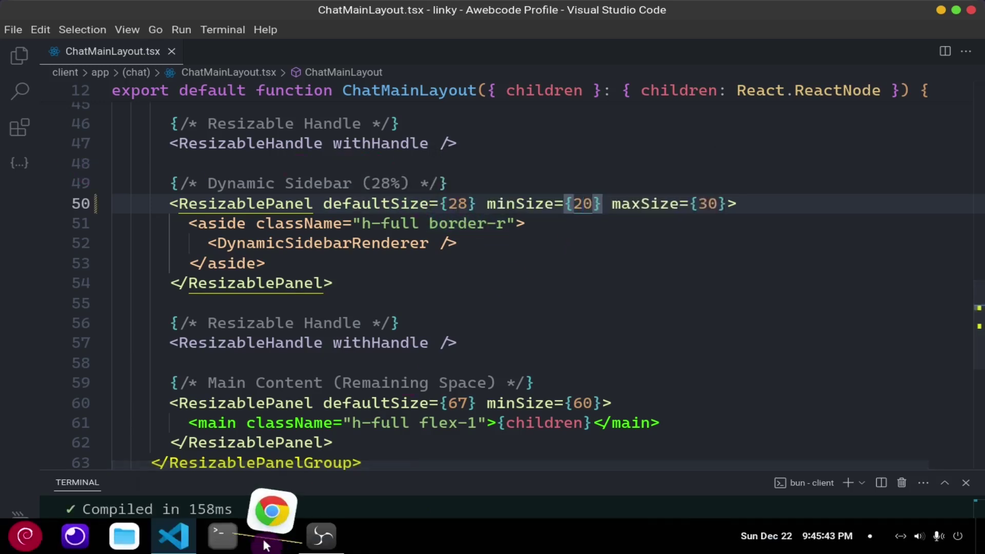
pyautogui.click(271, 537)
# Reload Linky and drag the chat list handle left to its new minimum width.
pyautogui.click(63, 40)
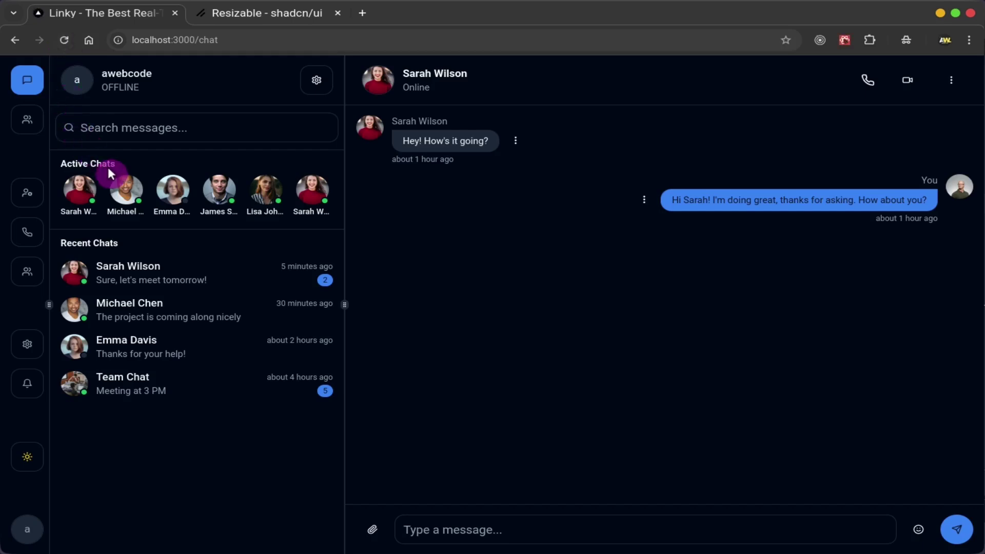
pyautogui.moveTo(325, 304)
pyautogui.mouseDown()
pyautogui.moveTo(147, 293)
pyautogui.moveTo(319, 292)
pyautogui.moveTo(103, 292)
pyautogui.moveTo(212, 298)
pyautogui.moveTo(163, 306)
pyautogui.mouseUp()
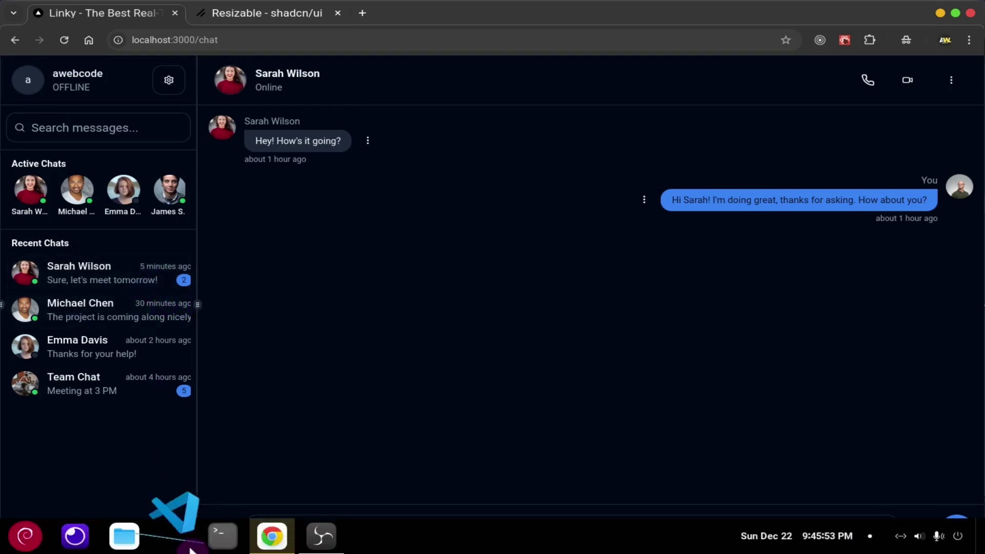
pyautogui.click(181, 543)
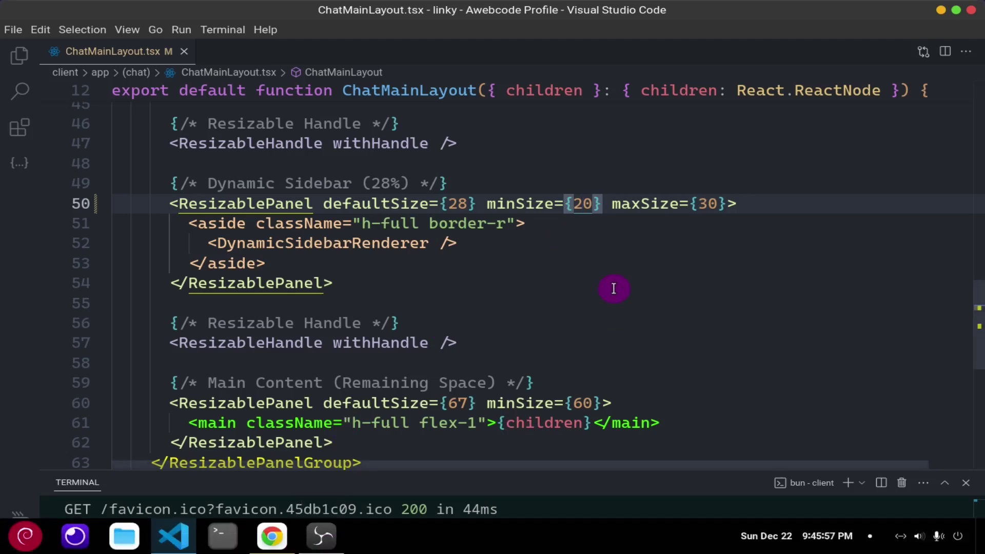
# Review the panel sizes in ChatMainLayout.tsx, then return to the shadcn Resizable docs in Chrome.
pyautogui.press('Down')
pyautogui.press('Down')
pyautogui.press('Down')
pyautogui.scroll(3, 605, 263)
pyautogui.scroll(2, 808, 147)
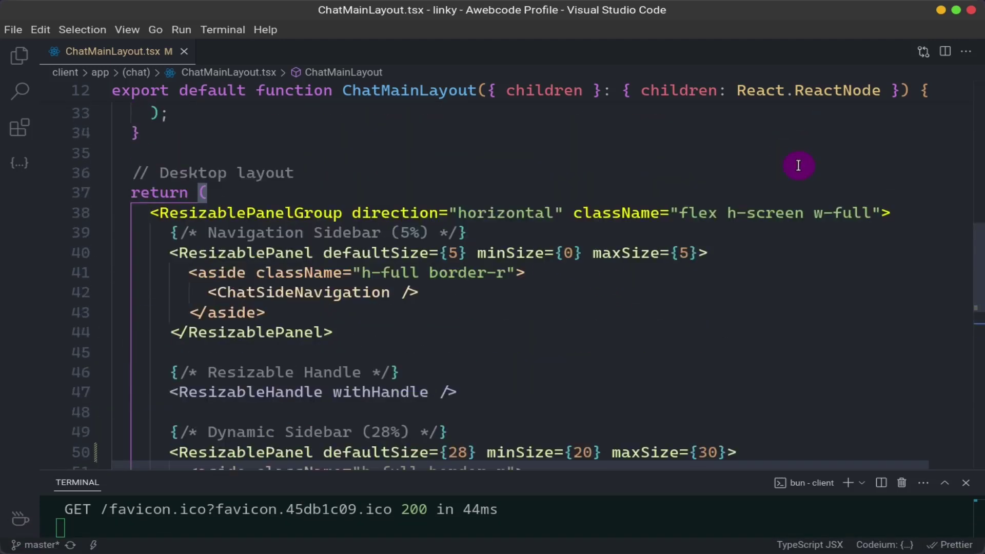
pyautogui.scroll(-4, 739, 192)
pyautogui.scroll(-3, 601, 215)
pyautogui.press('Up')
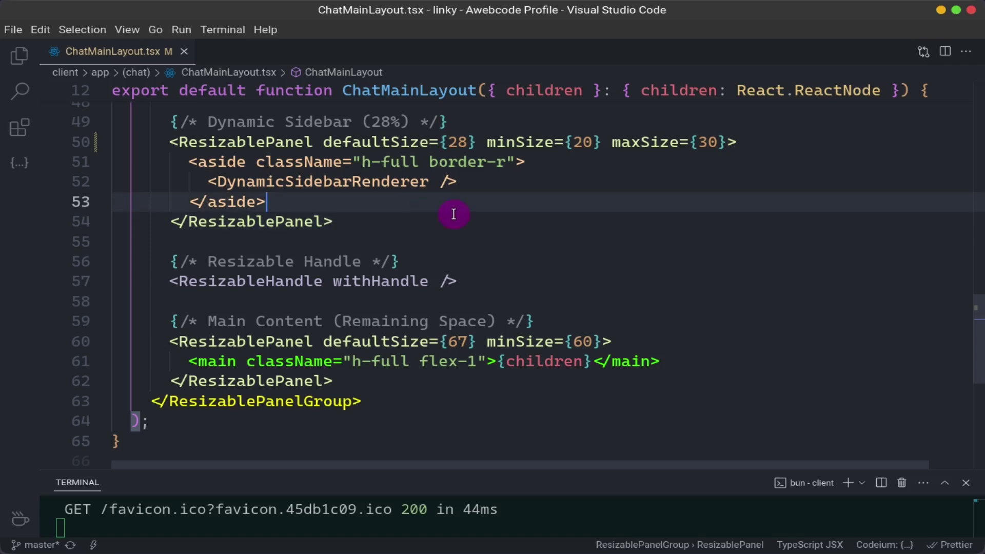
pyautogui.scroll(1, 462, 213)
pyautogui.scroll(3, 470, 219)
pyautogui.scroll(2, 454, 223)
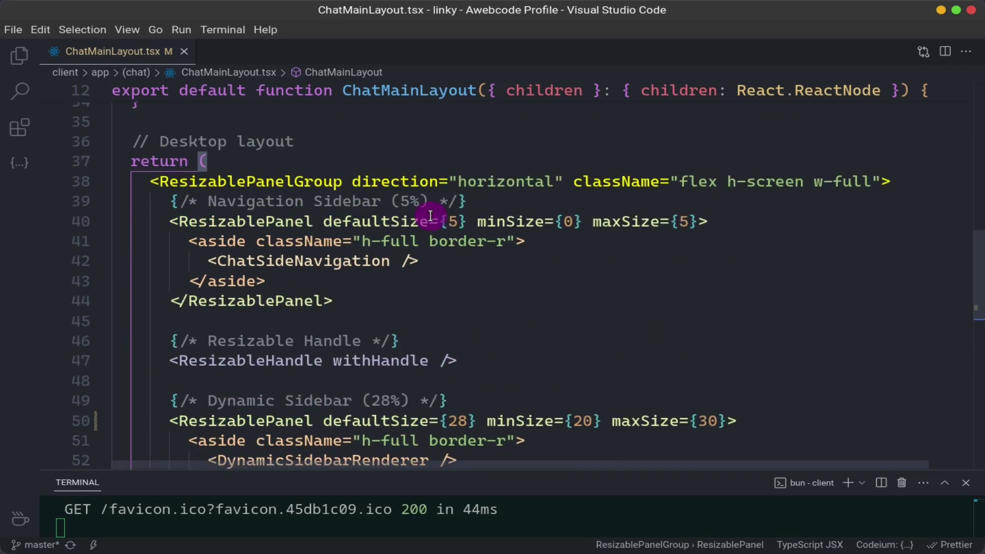
pyautogui.scroll(-2, 159, 252)
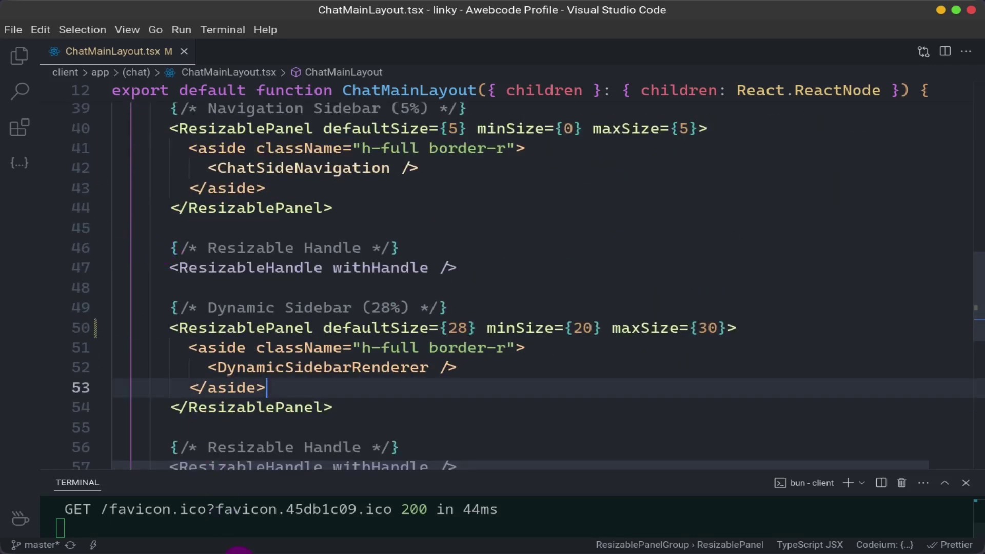
pyautogui.click(269, 510)
pyautogui.click(290, 23)
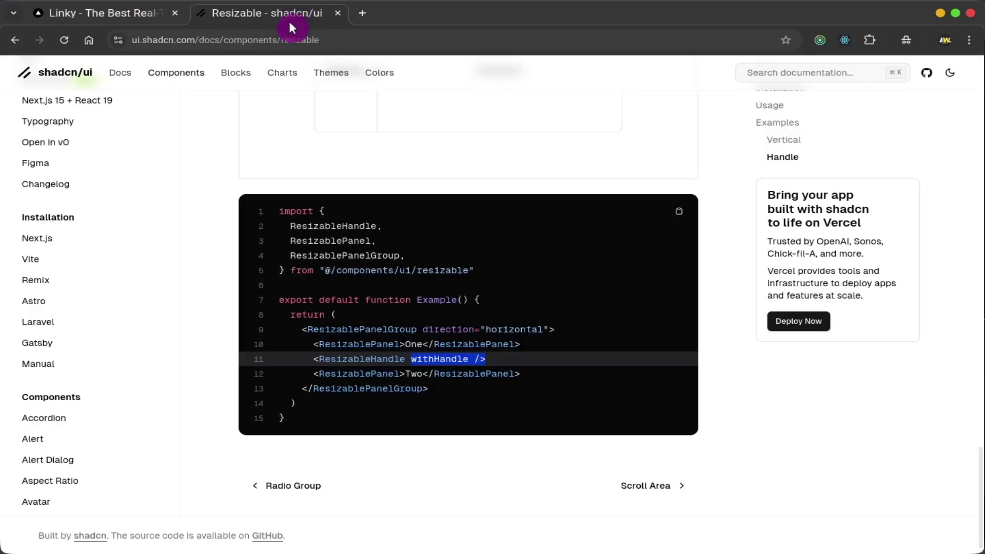
pyautogui.scroll(1, 50, 242)
pyautogui.scroll(-1, 53, 254)
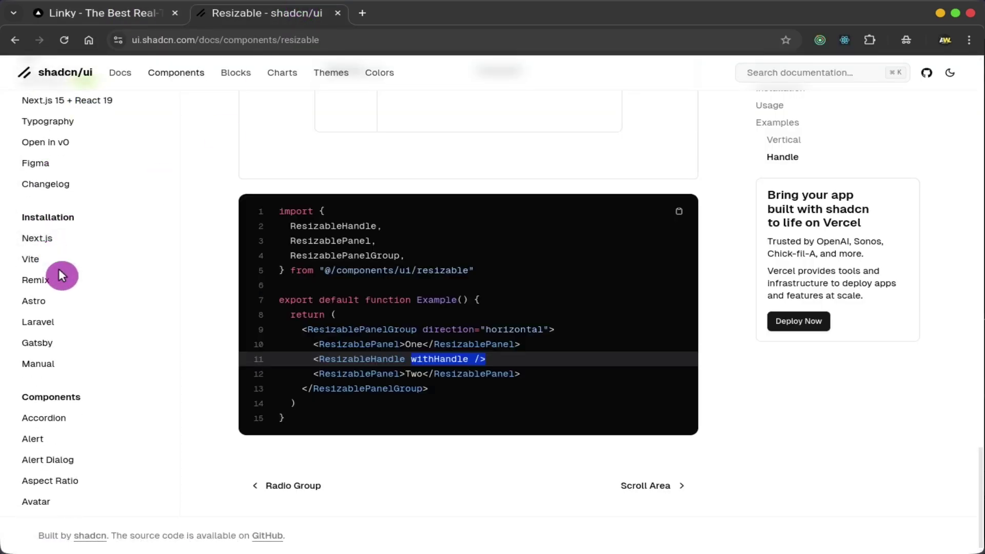